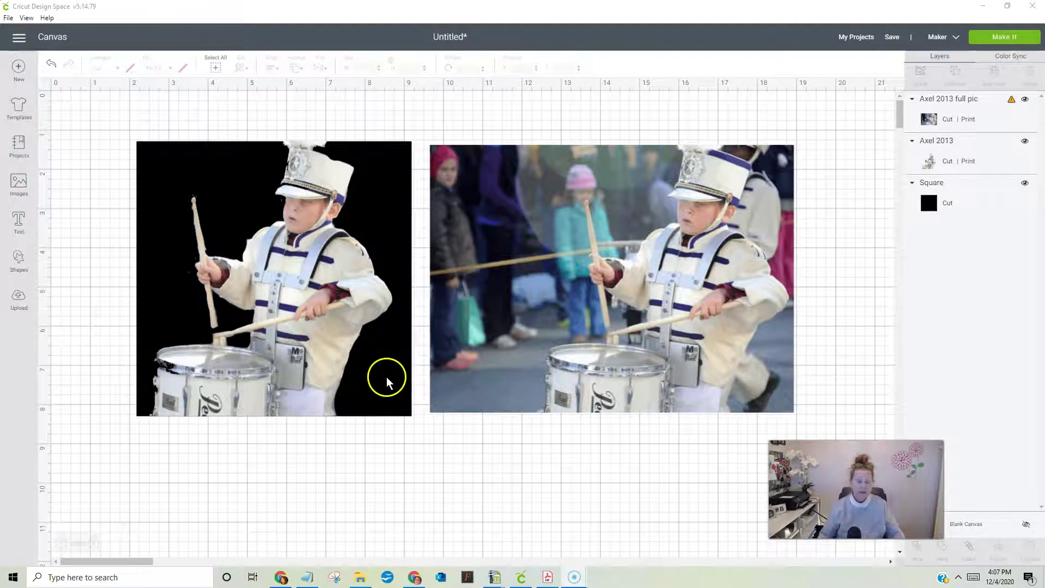
# - Drag the 7 x 7 black square into place behind the left drummer cut-out
pyautogui.moveTo(398, 407)
pyautogui.mouseDown()
pyautogui.moveTo(604, 432)
pyautogui.moveTo(814, 432)
pyautogui.moveTo(403, 428)
pyautogui.moveTo(383, 411)
pyautogui.mouseUp()
# - Deselect the square and replace the current project with a blank canvas
pyautogui.click(446, 467)
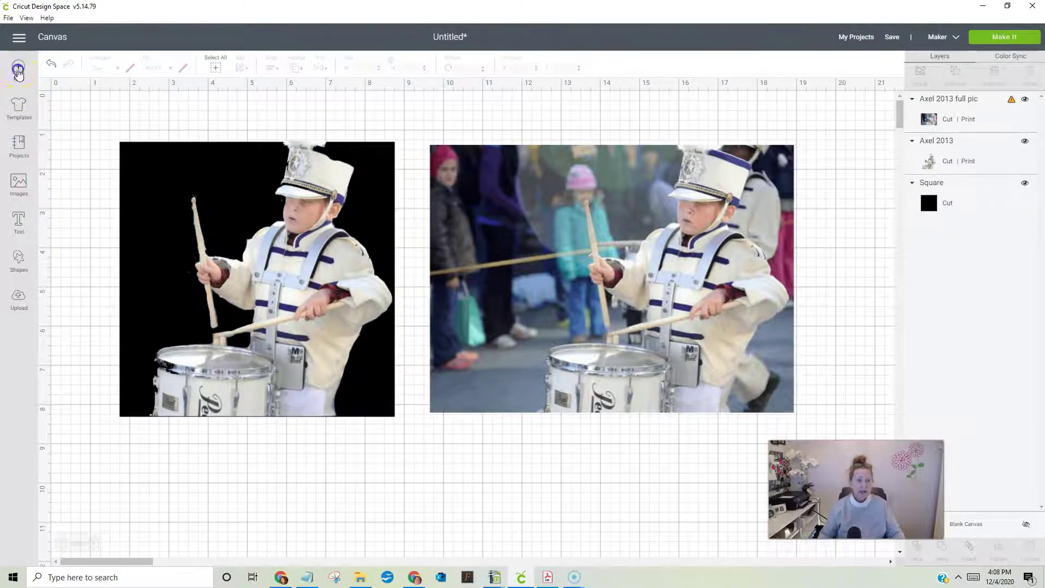
pyautogui.click(18, 68)
pyautogui.click(540, 56)
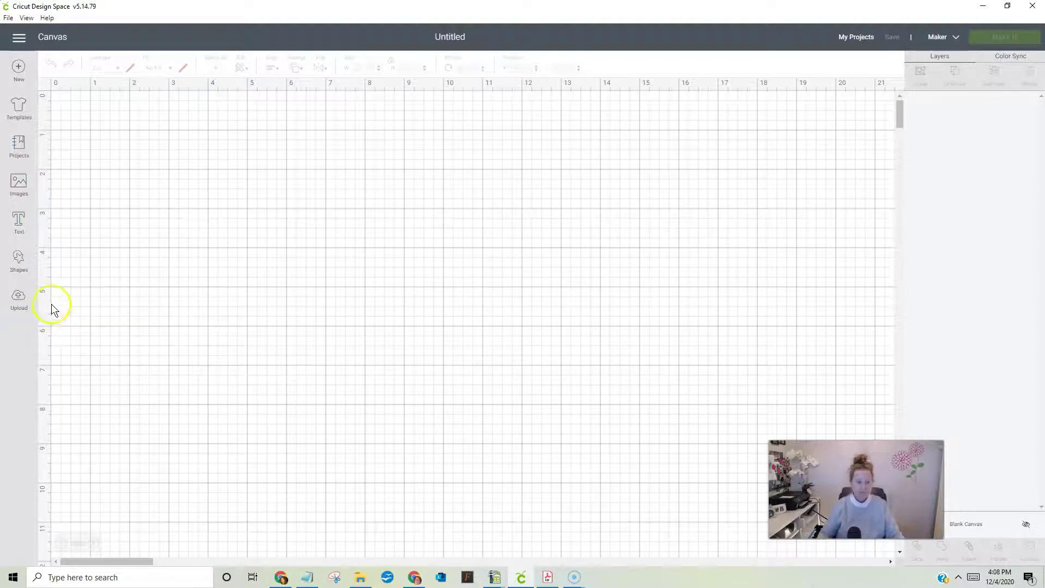
# - Upload the Axel 2013.jpg photo through Upload Image and Browse
pyautogui.click(19, 300)
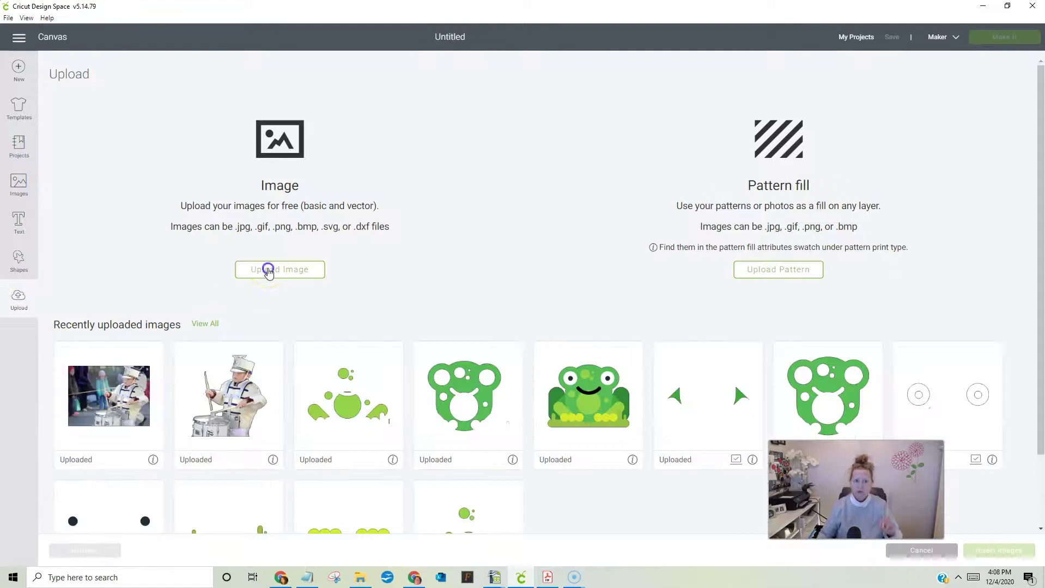
pyautogui.click(268, 269)
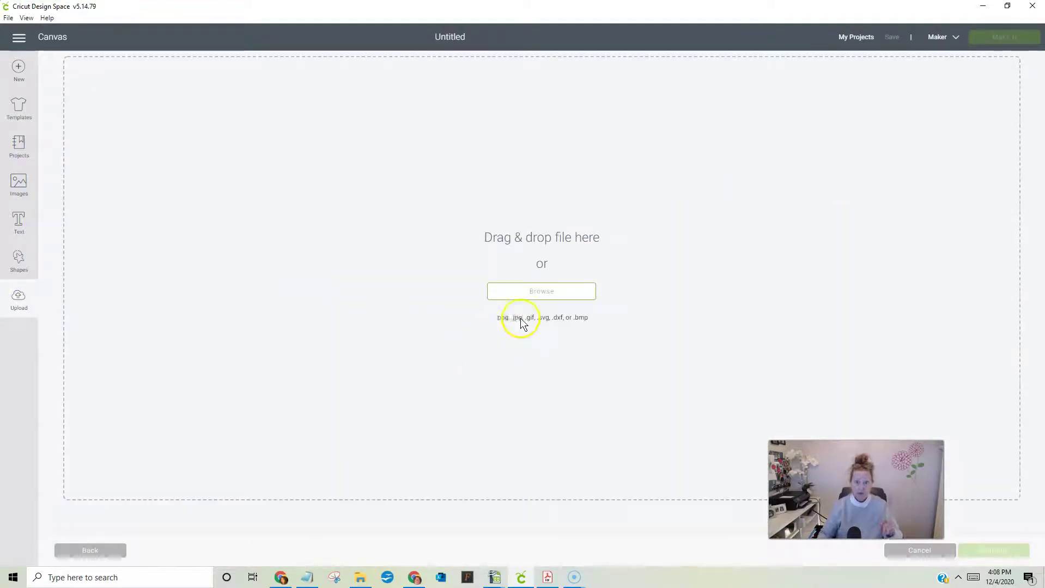
pyautogui.click(535, 293)
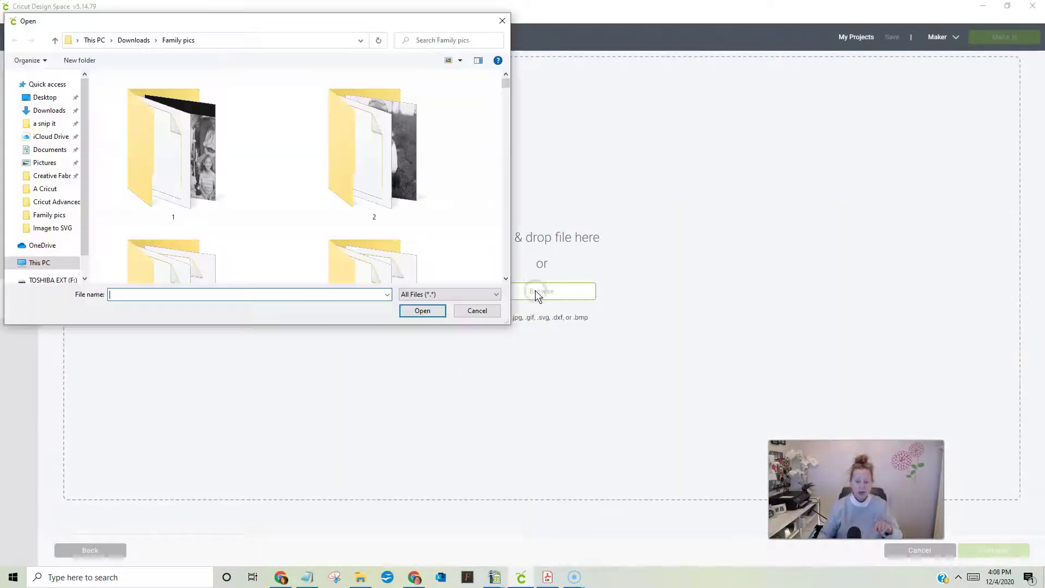
pyautogui.click(226, 294)
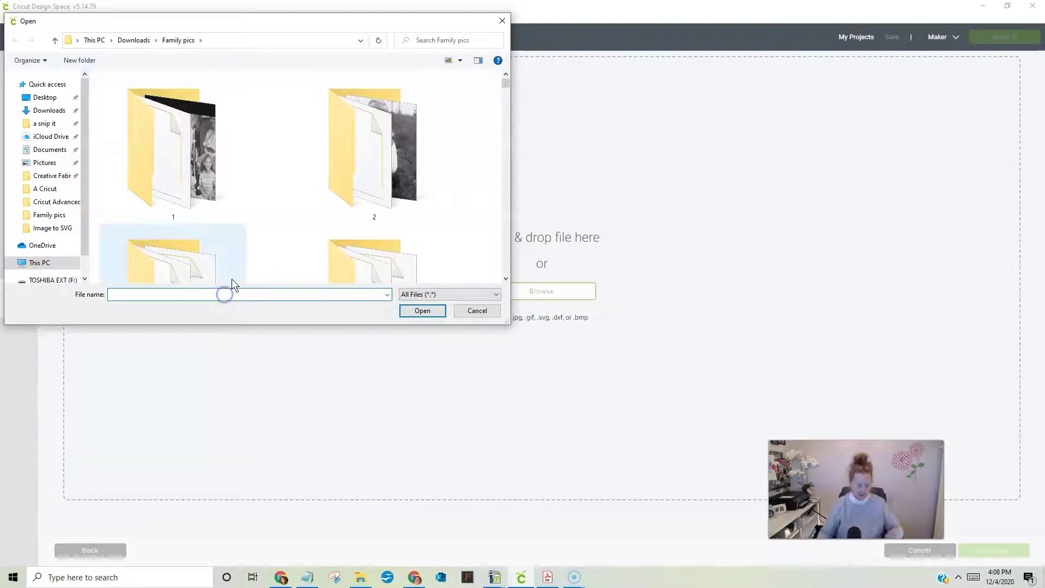
pyautogui.write('ax')
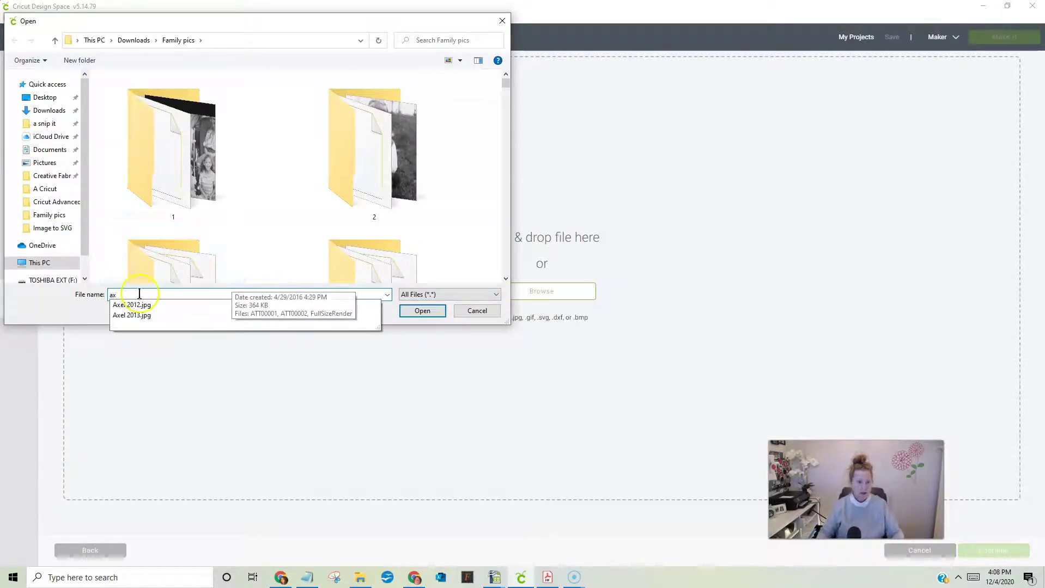
pyautogui.click(136, 316)
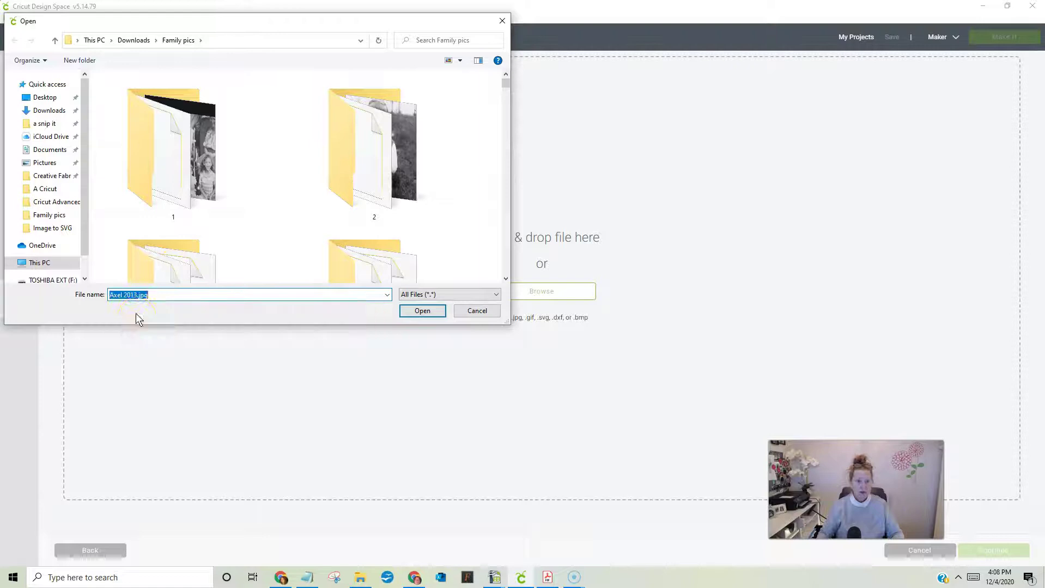
pyautogui.click(426, 311)
# - Choose Complex as the drummer photo's image type and continue to Select & erase
pyautogui.click(416, 414)
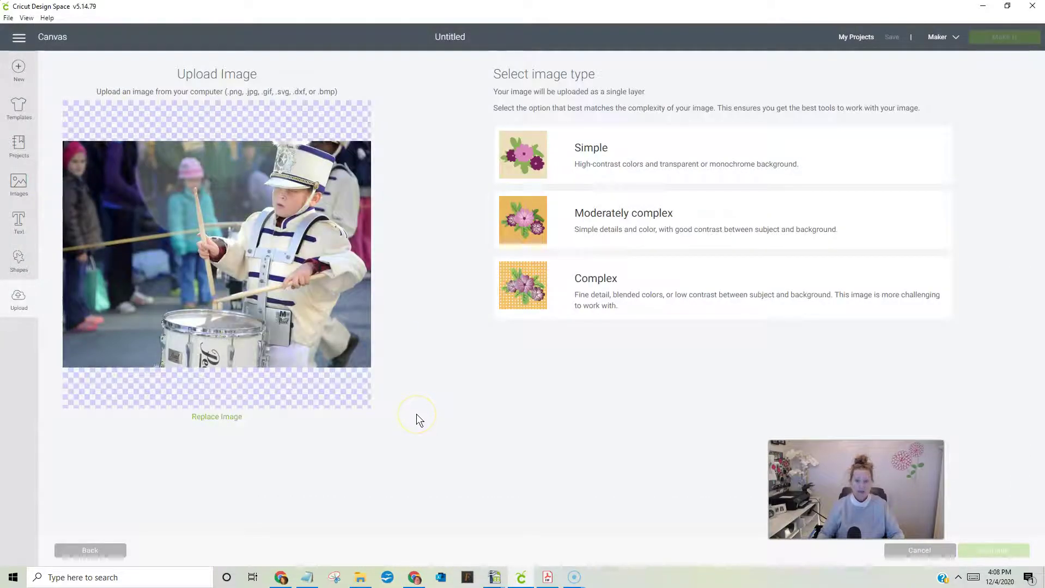
pyautogui.click(437, 424)
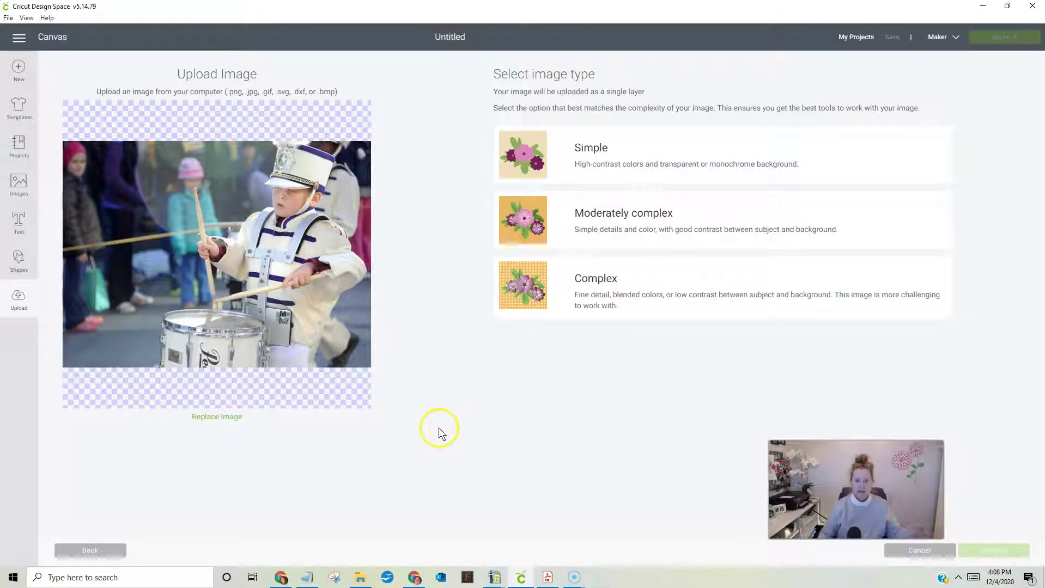
pyautogui.click(526, 297)
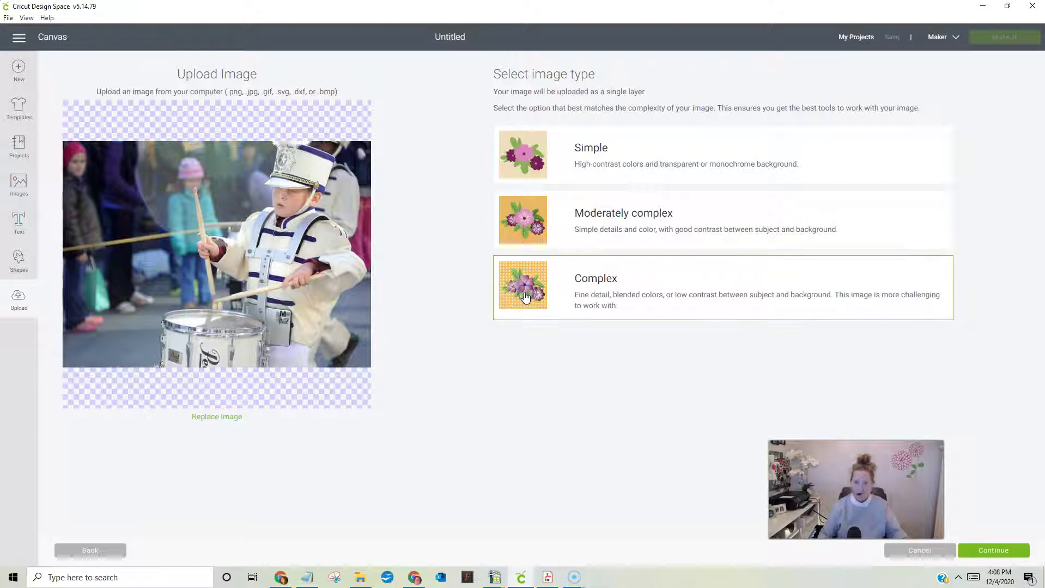
pyautogui.click(1001, 556)
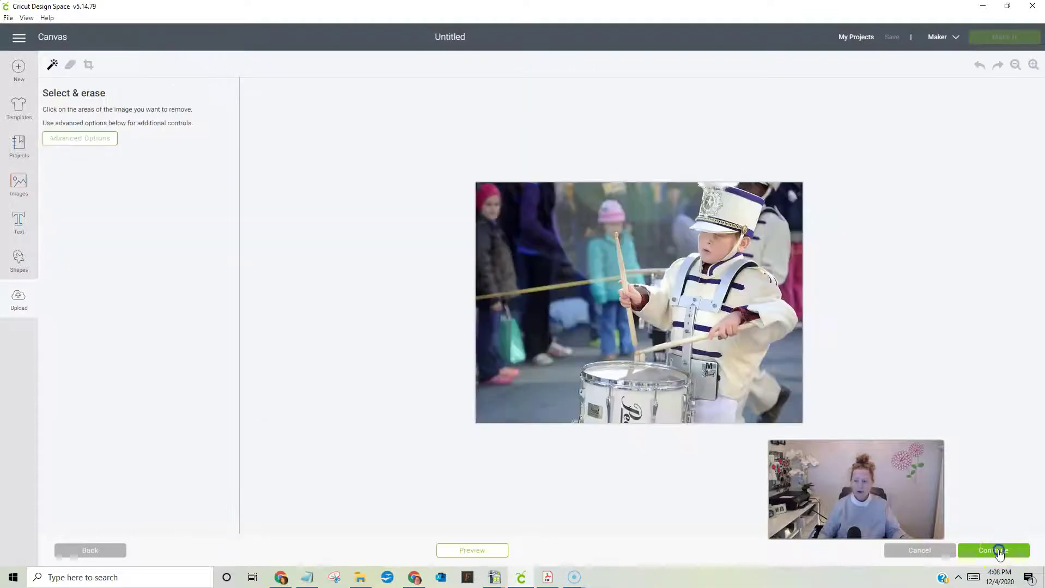
# - Under Advanced Options, set Reduce colors to 16, then lower it to 4
pyautogui.click(83, 142)
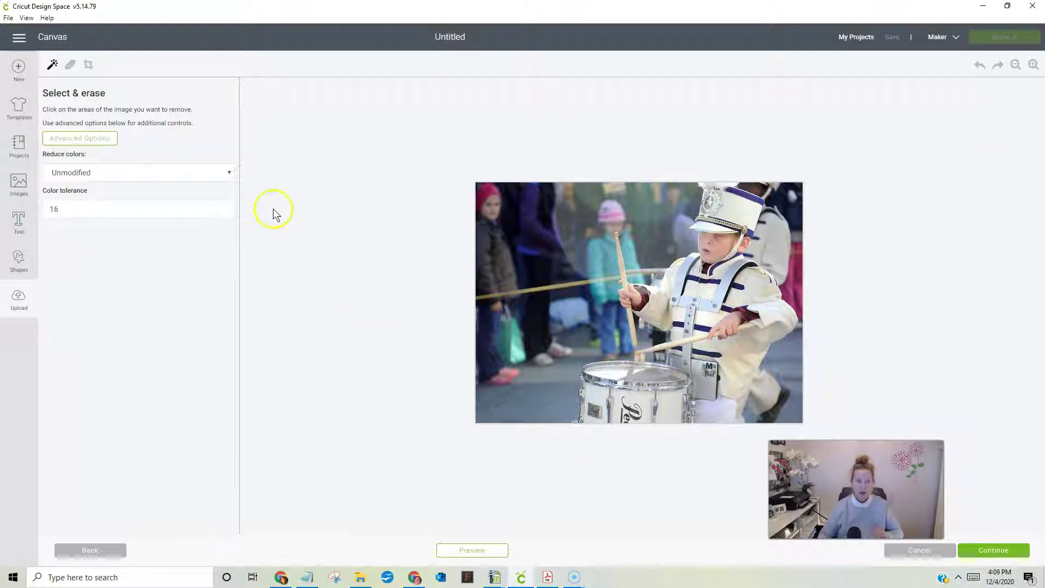
pyautogui.click(153, 175)
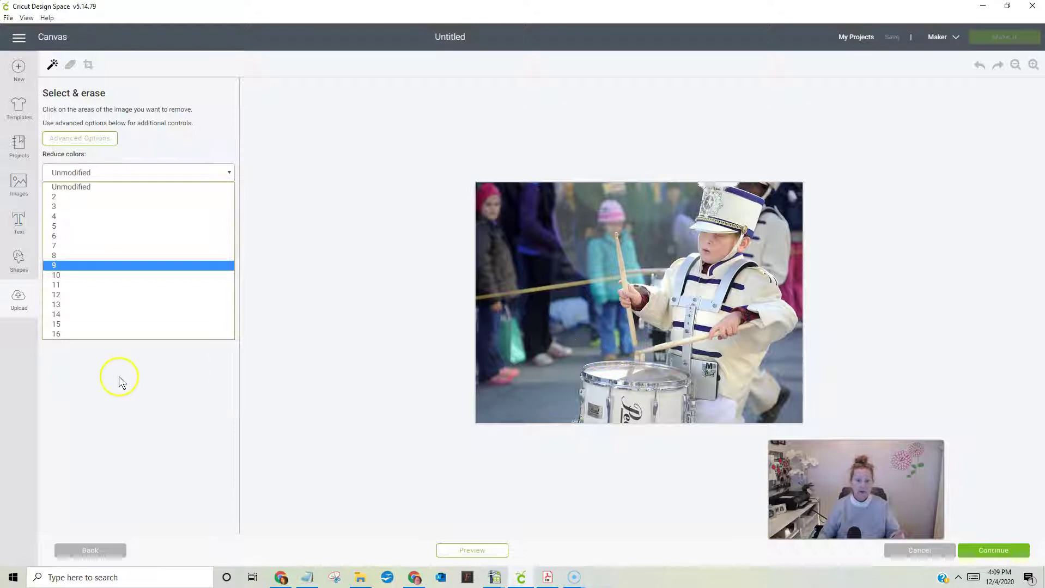
pyautogui.click(57, 334)
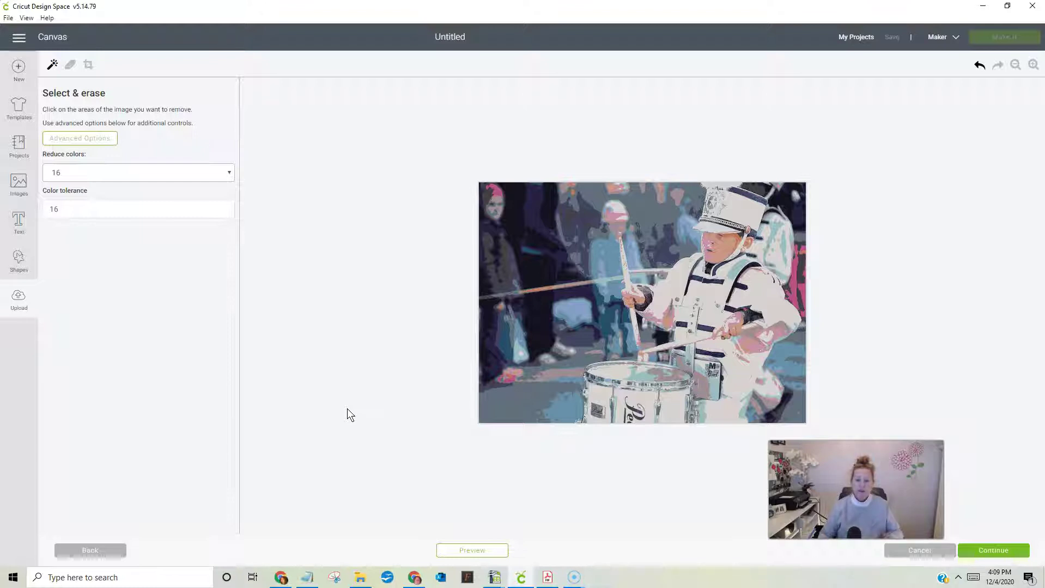
pyautogui.click(129, 173)
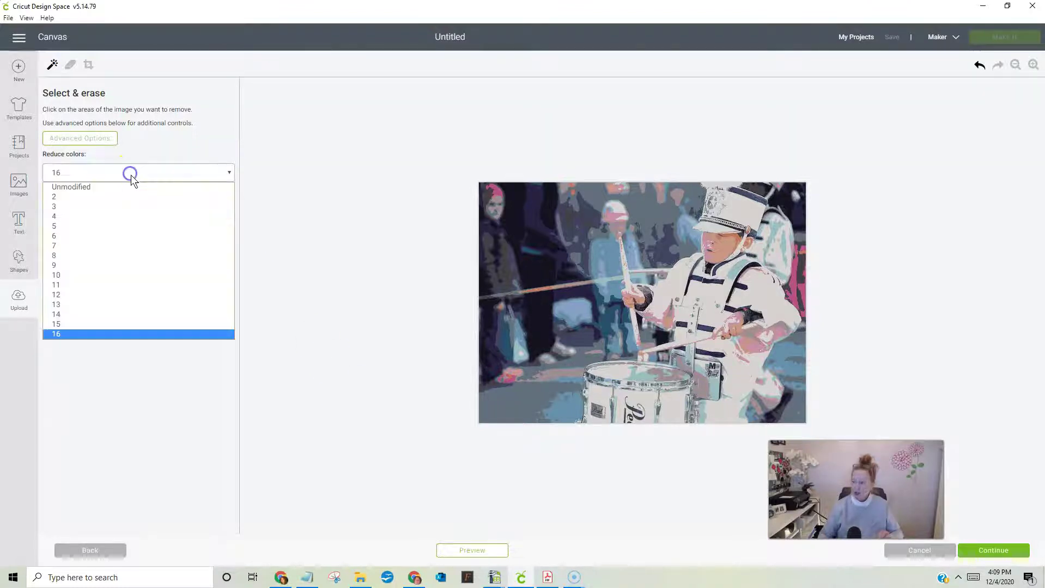
pyautogui.click(61, 216)
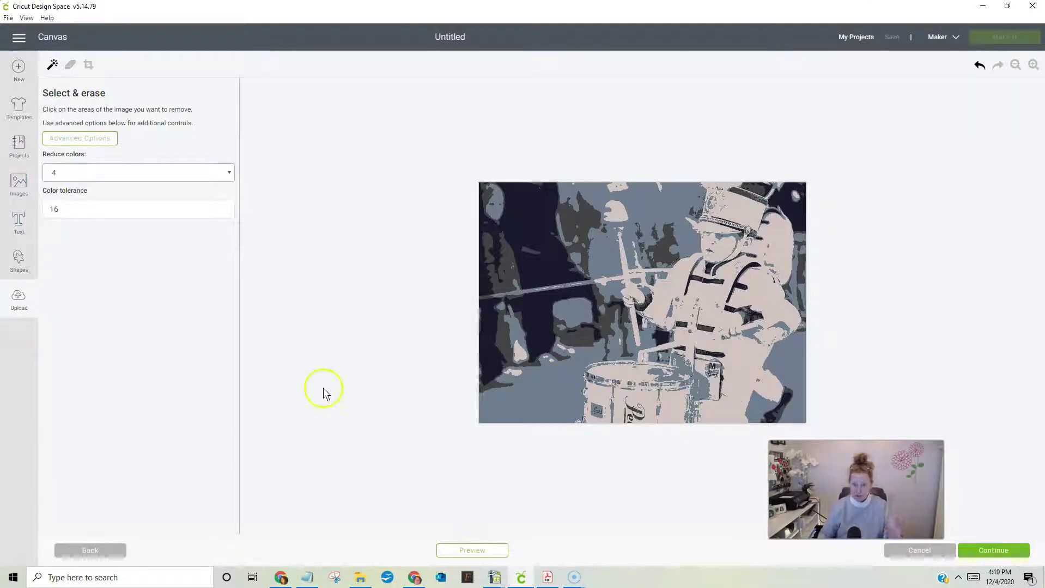
# - Erase three background patches to the left of the drummer
pyautogui.click(550, 335)
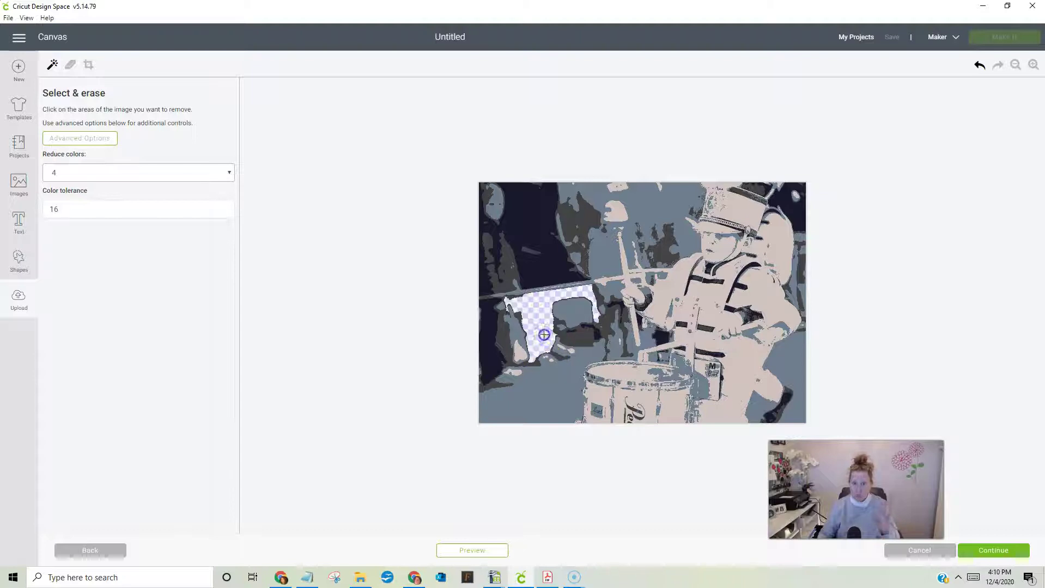
pyautogui.click(497, 353)
pyautogui.click(532, 280)
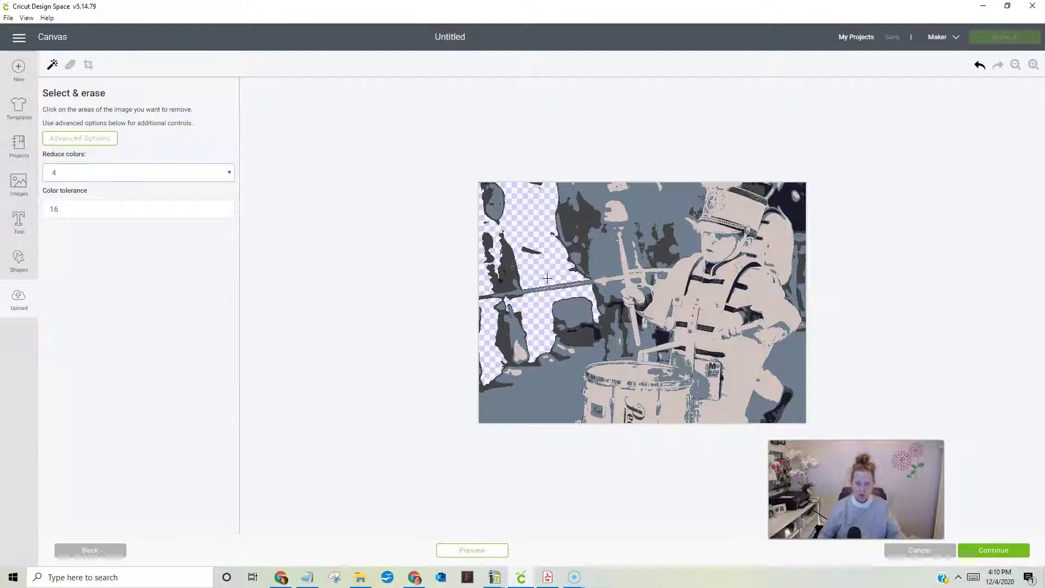
# - Return Reduce colors to the original full colour and collapse Advanced Options
pyautogui.click(73, 173)
pyautogui.click(80, 188)
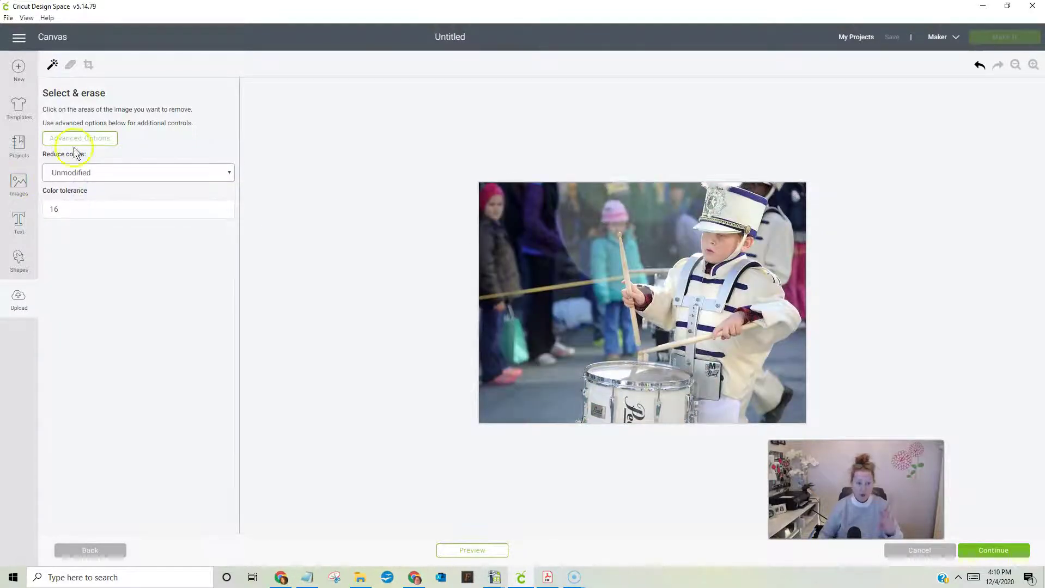
pyautogui.click(101, 140)
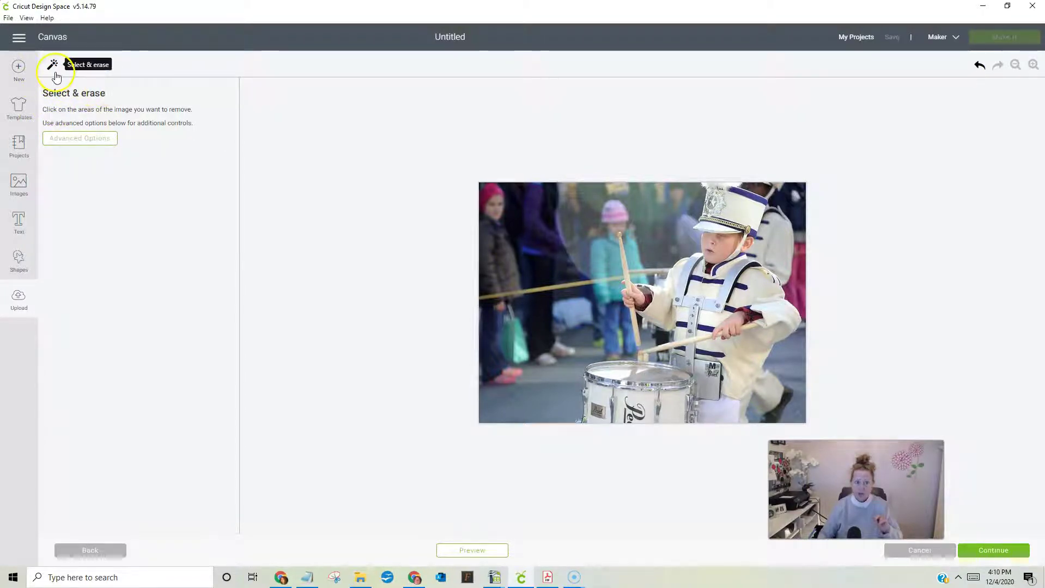
# - Erase more crowd and dark background left of the drummer, up to the pink-hat girl
pyautogui.click(537, 275)
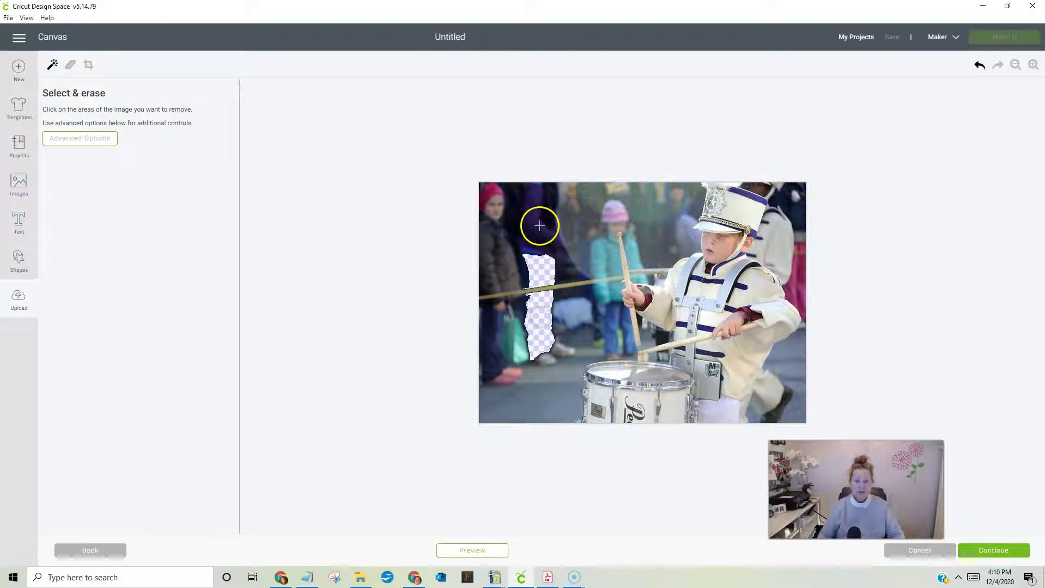
pyautogui.click(538, 244)
pyautogui.click(518, 229)
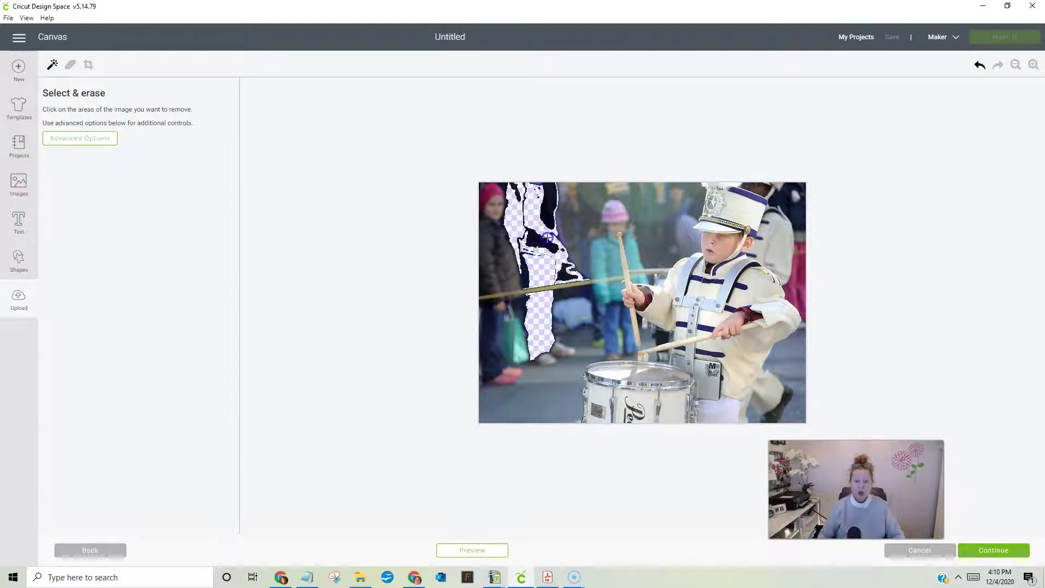
pyautogui.click(540, 240)
pyautogui.click(602, 248)
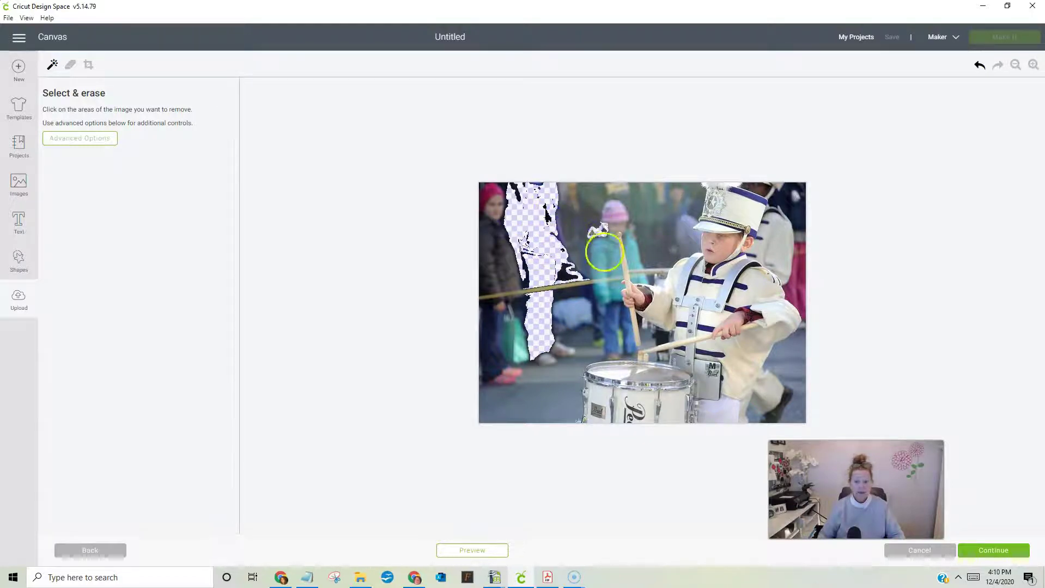
pyautogui.click(586, 250)
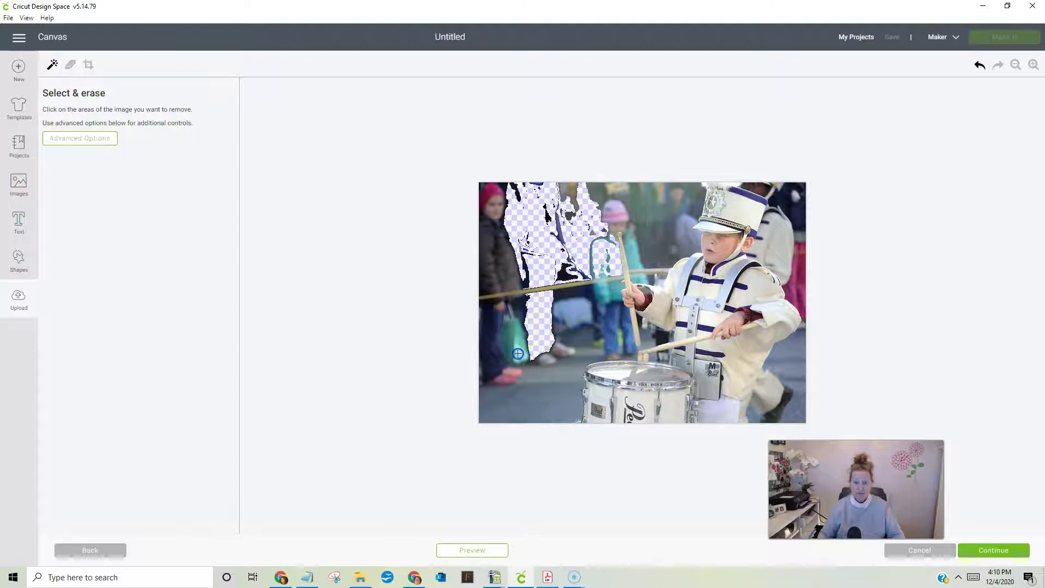
pyautogui.click(493, 320)
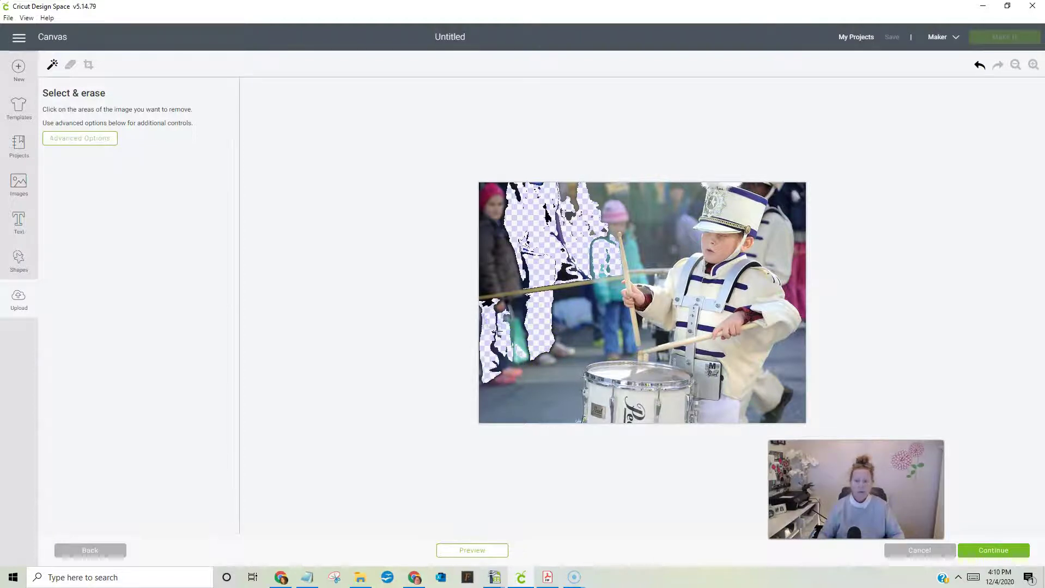
# - Undo every erase until the drummer photo is fully restored
pyautogui.click(979, 66)
pyautogui.click(979, 66)
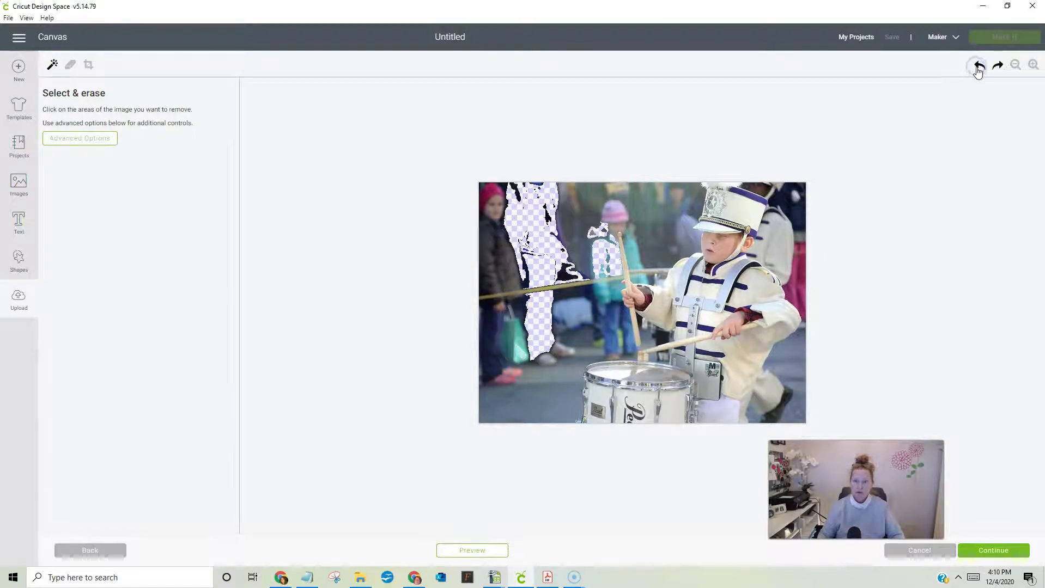
pyautogui.click(979, 66)
pyautogui.click(978, 66)
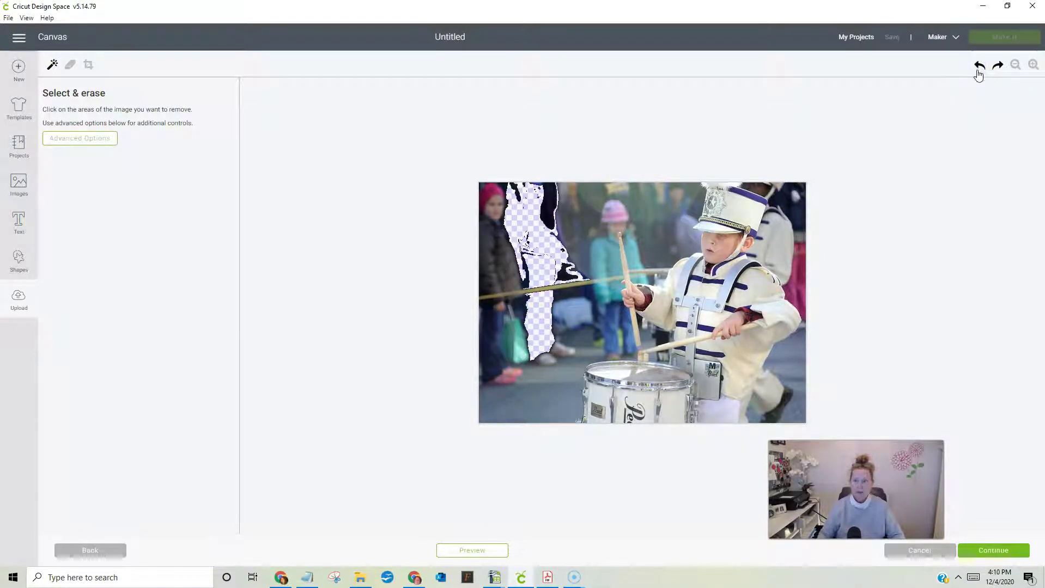
pyautogui.click(979, 66)
pyautogui.click(979, 66)
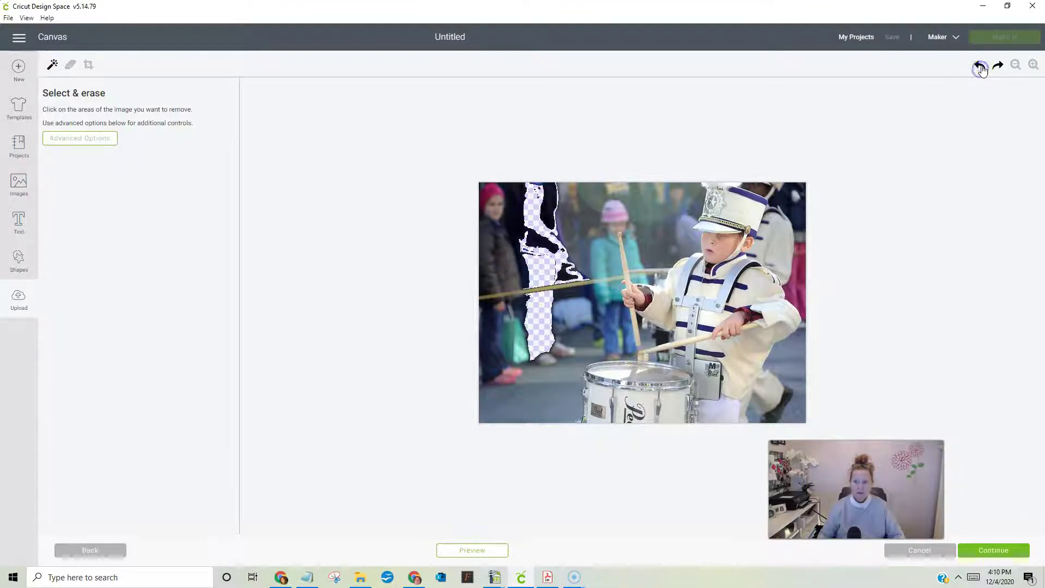
pyautogui.click(979, 66)
pyautogui.click(980, 67)
pyautogui.click(979, 66)
pyautogui.click(979, 66)
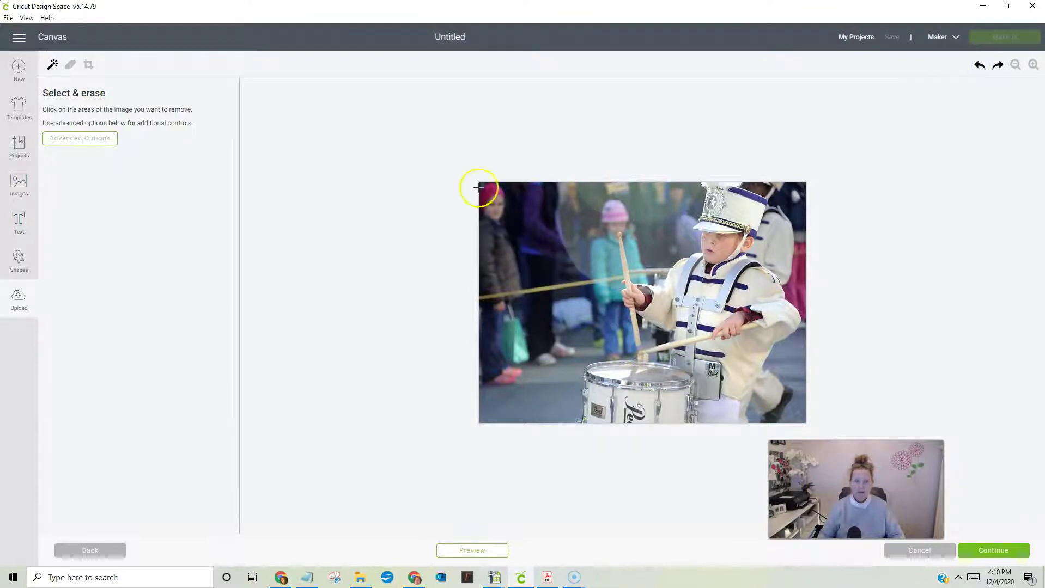
# - Set Reduce colors to 4 in Advanced Options
pyautogui.click(109, 139)
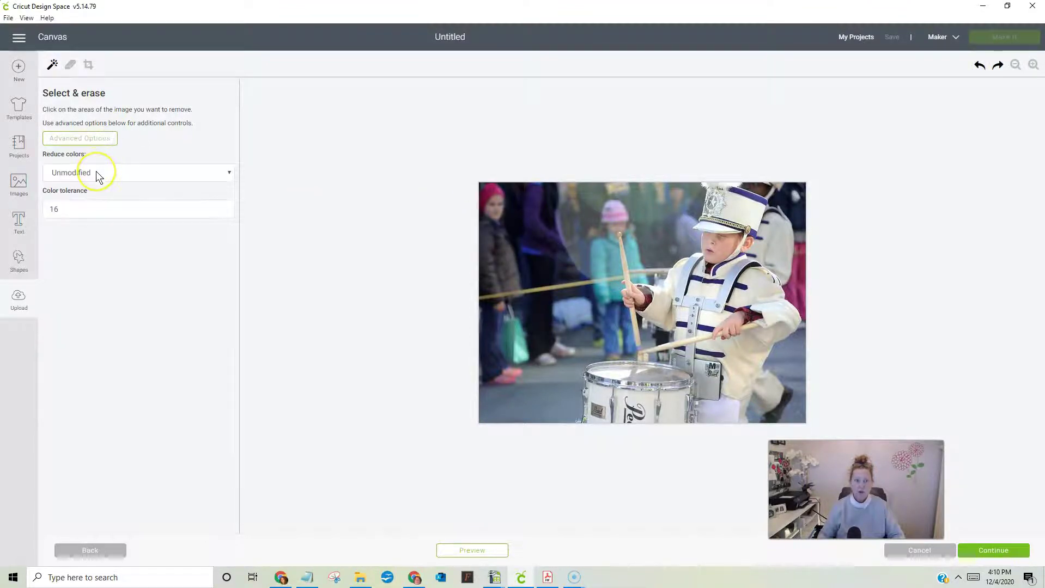
pyautogui.click(97, 173)
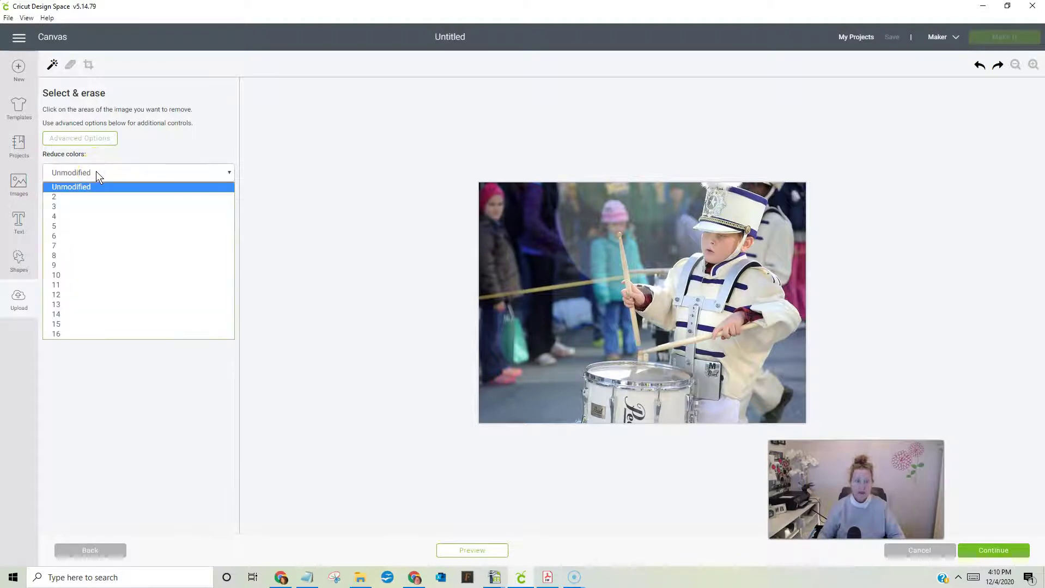
pyautogui.click(63, 217)
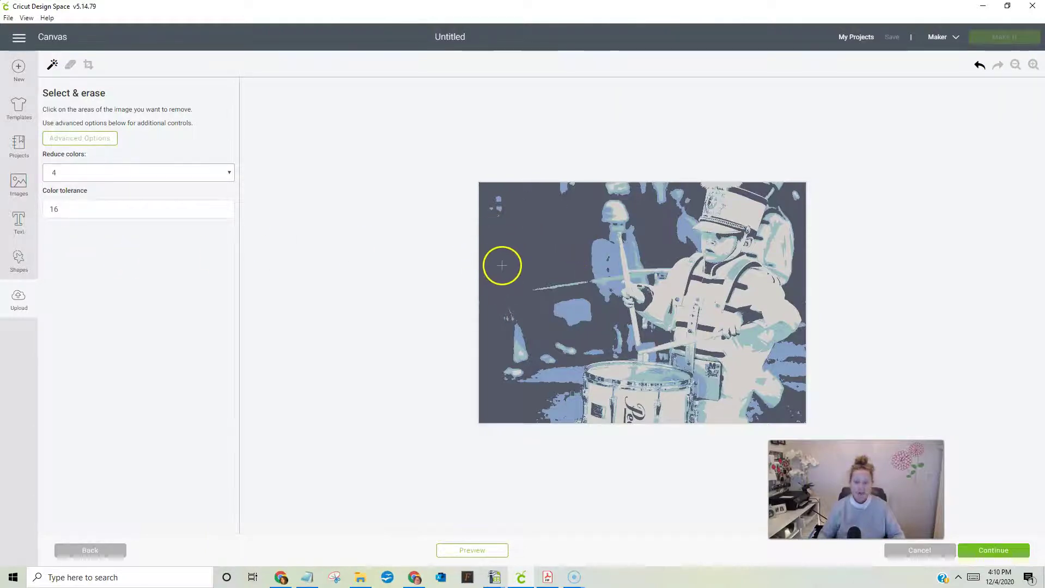
# - Remove the dark background areas behind and right of the drummer
pyautogui.click(530, 257)
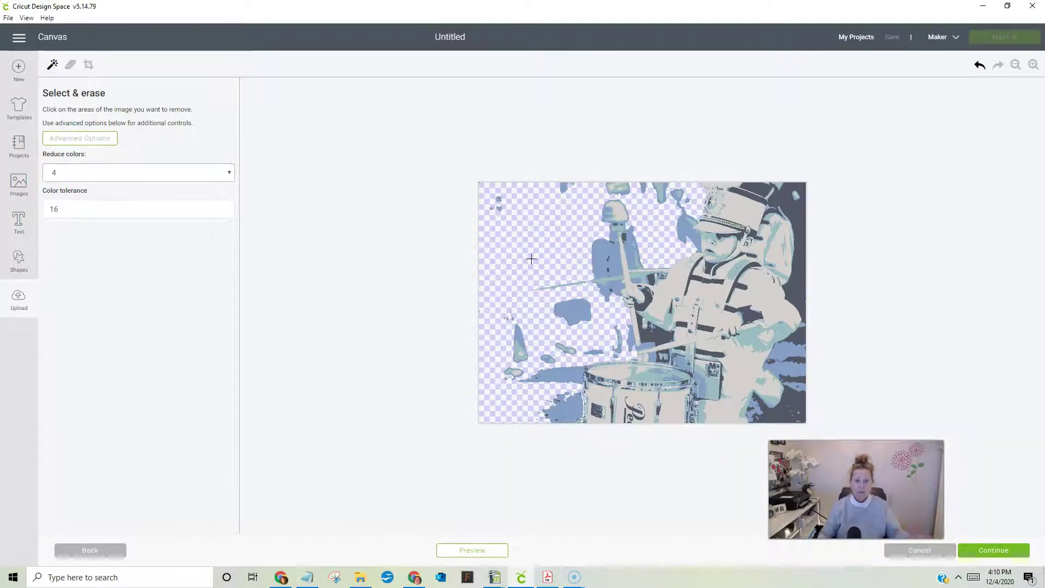
pyautogui.click(797, 288)
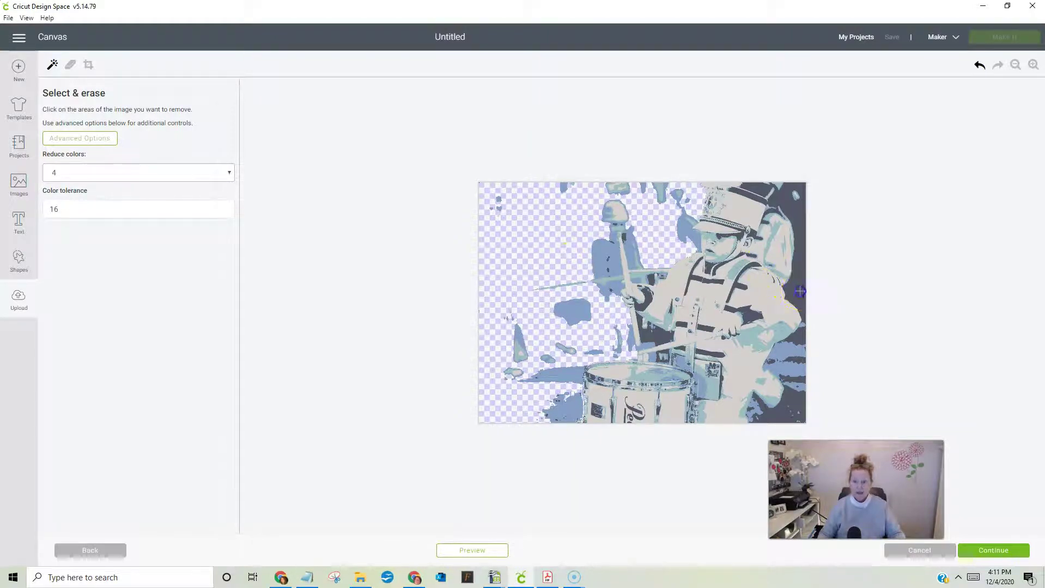
pyautogui.click(798, 339)
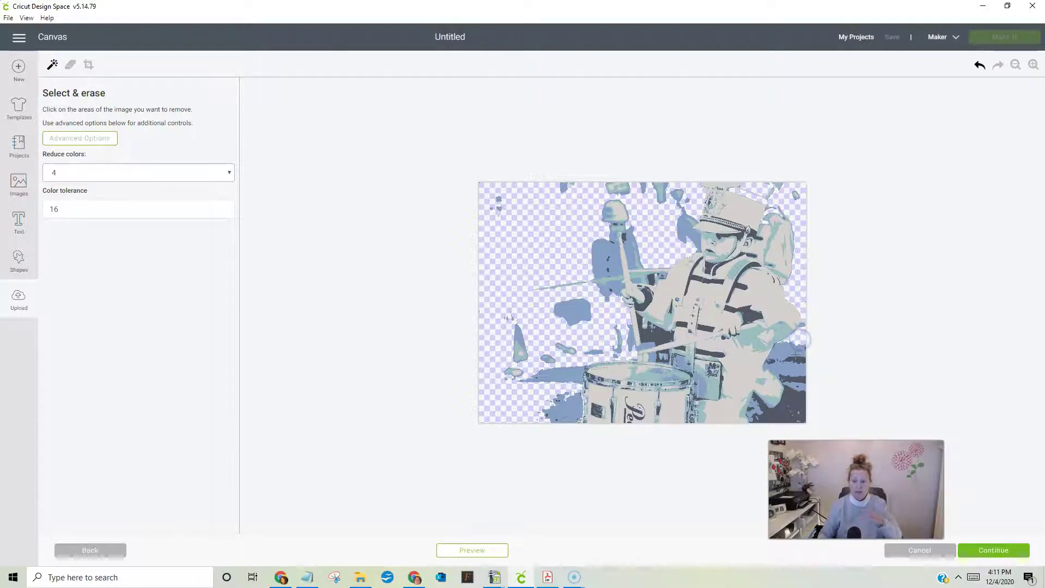
pyautogui.click(799, 384)
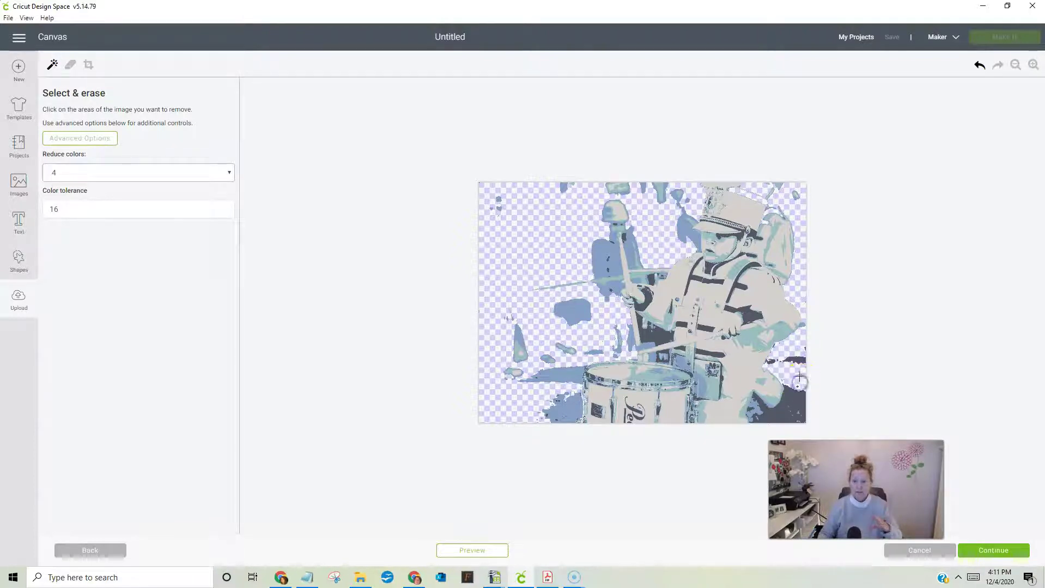
pyautogui.click(799, 362)
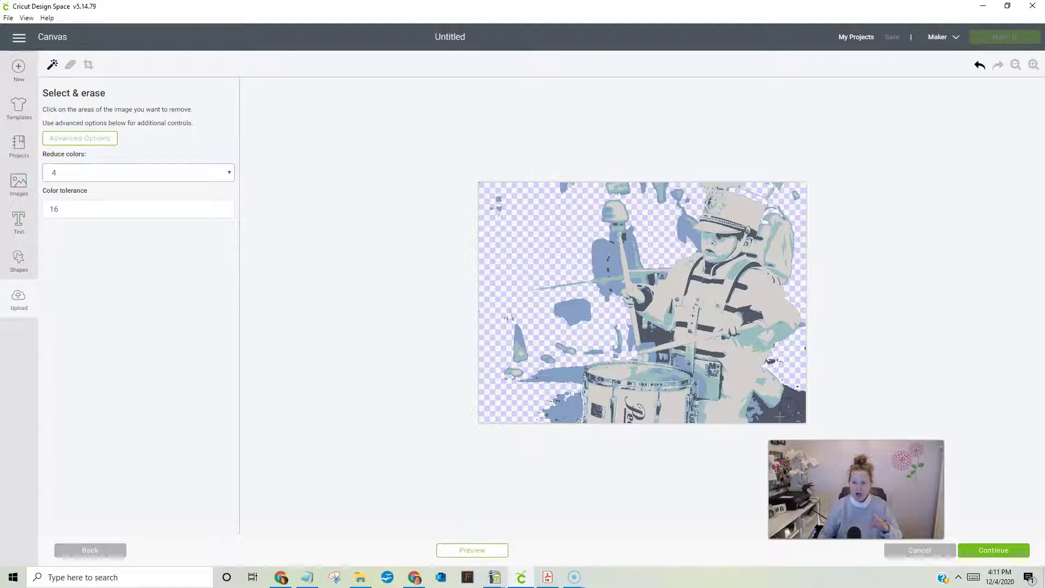
pyautogui.click(782, 416)
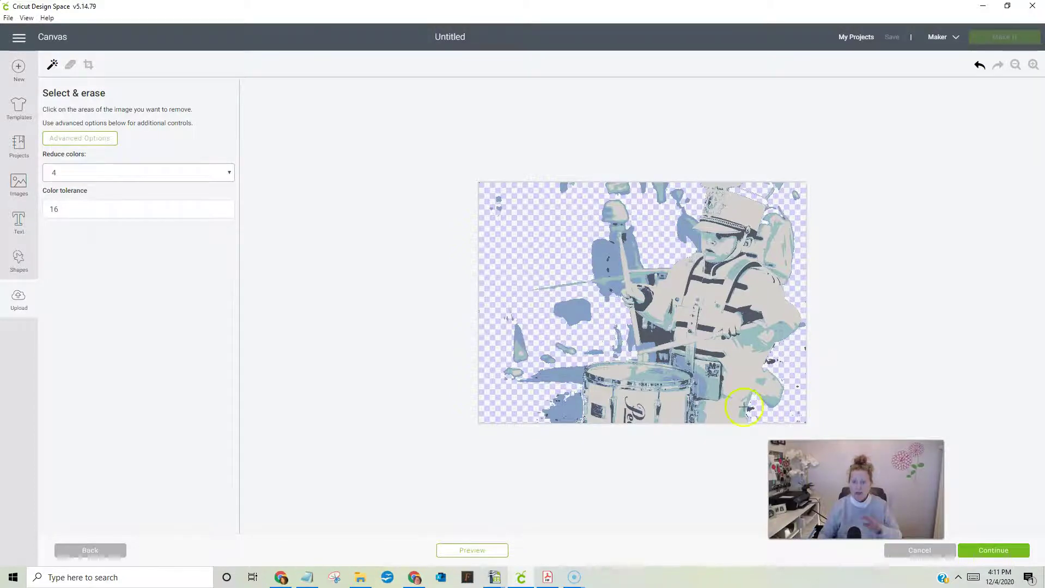
# - Remove the blue patches around the drumstick, hat and left of the drum
pyautogui.click(603, 265)
pyautogui.click(680, 231)
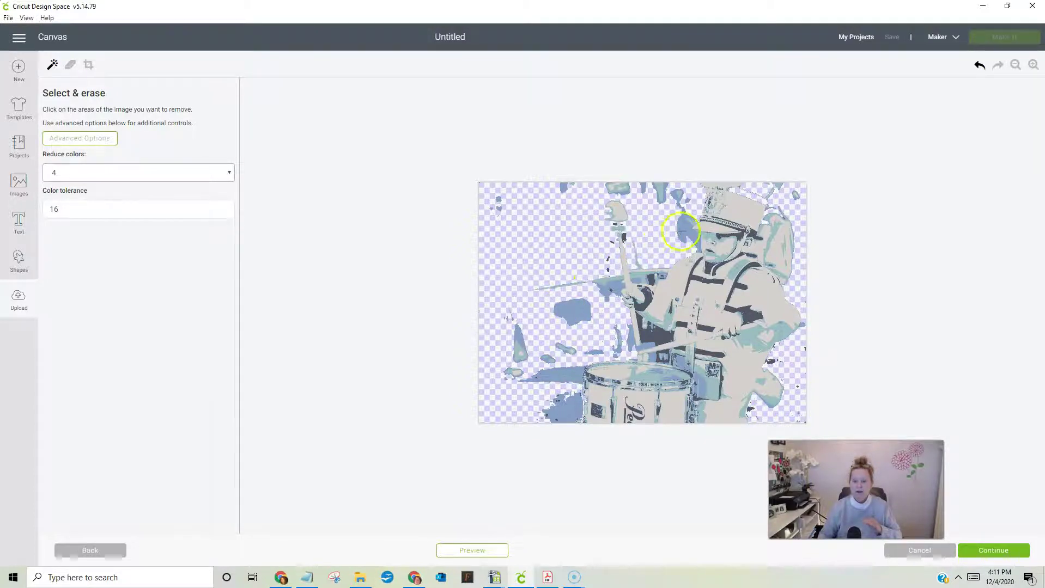
pyautogui.click(567, 309)
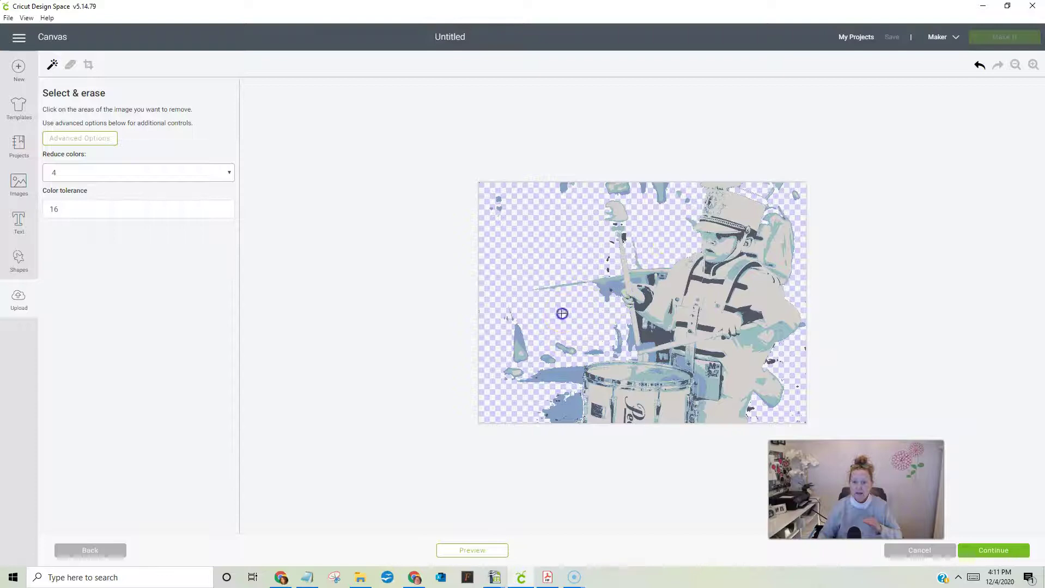
pyautogui.click(613, 289)
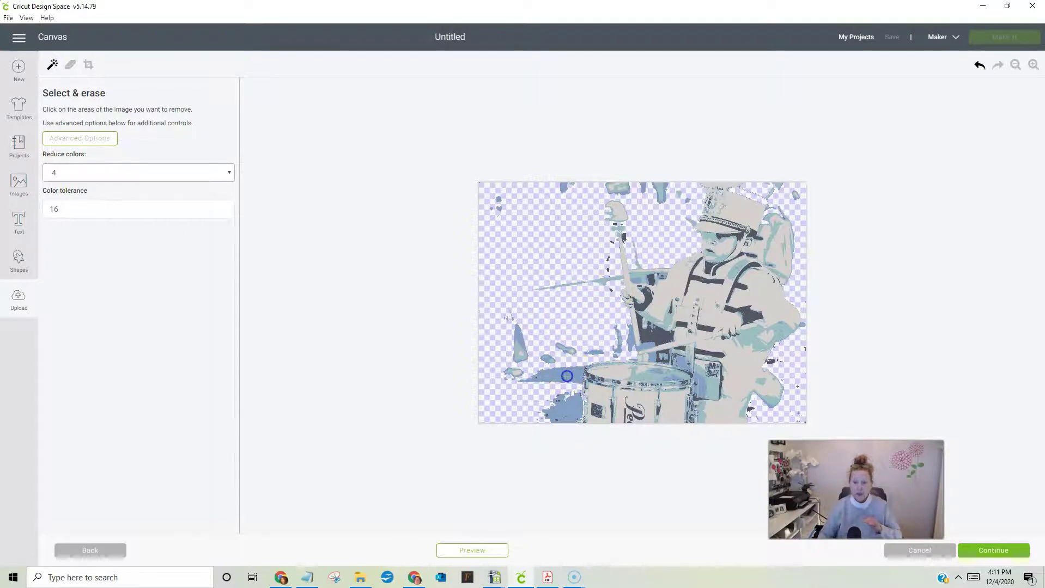
pyautogui.click(522, 349)
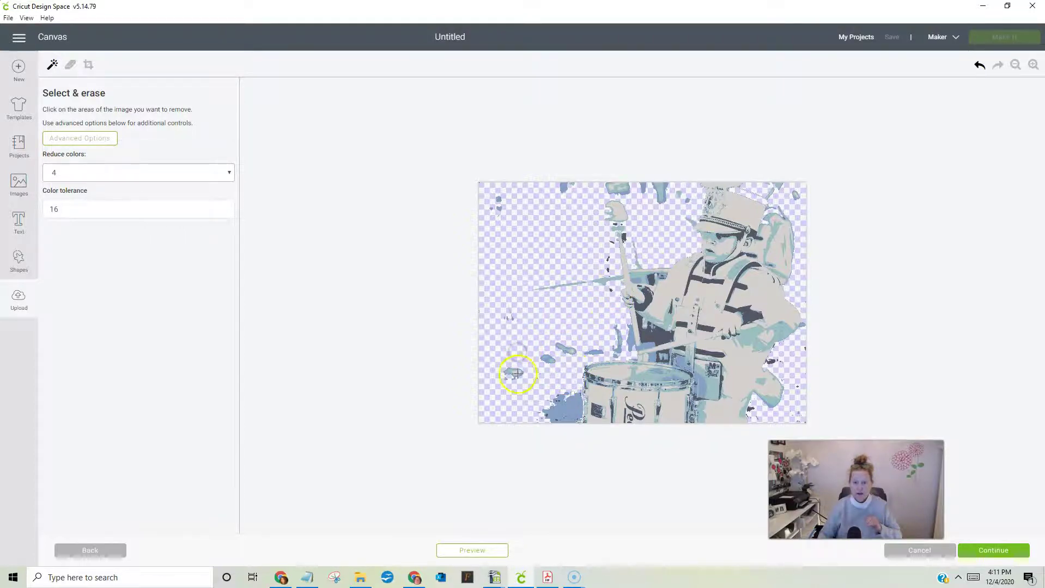
pyautogui.click(515, 374)
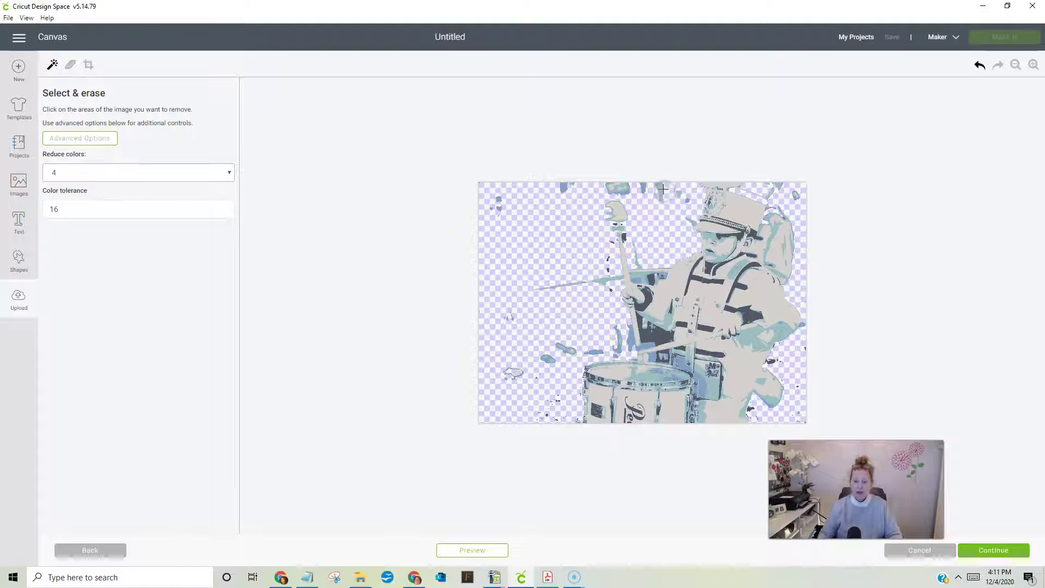
# - Enlarge the Erase brush and rub out the drumstick streak left of the drummer
pyautogui.click(47, 69)
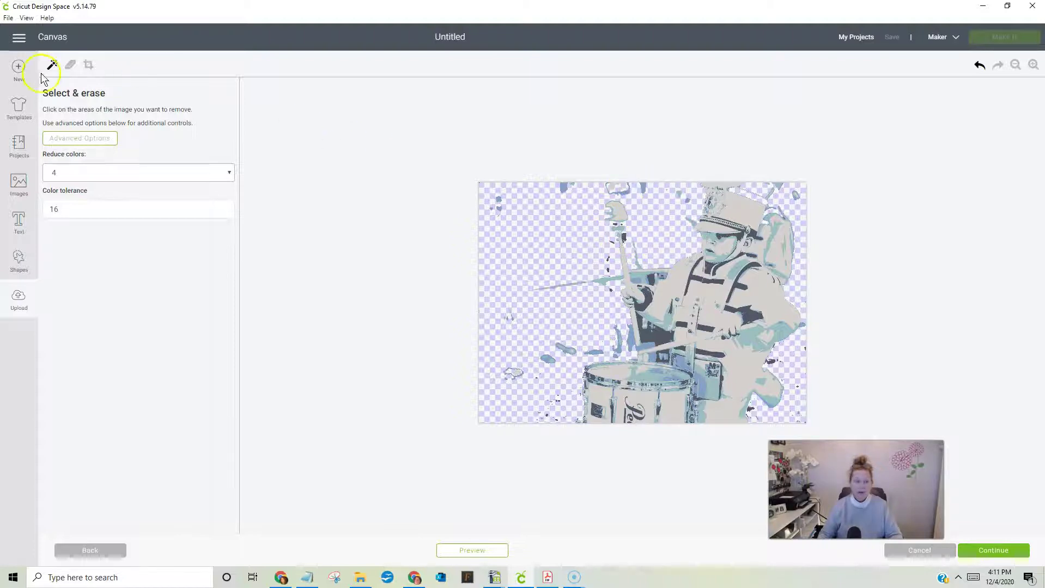
pyautogui.click(68, 67)
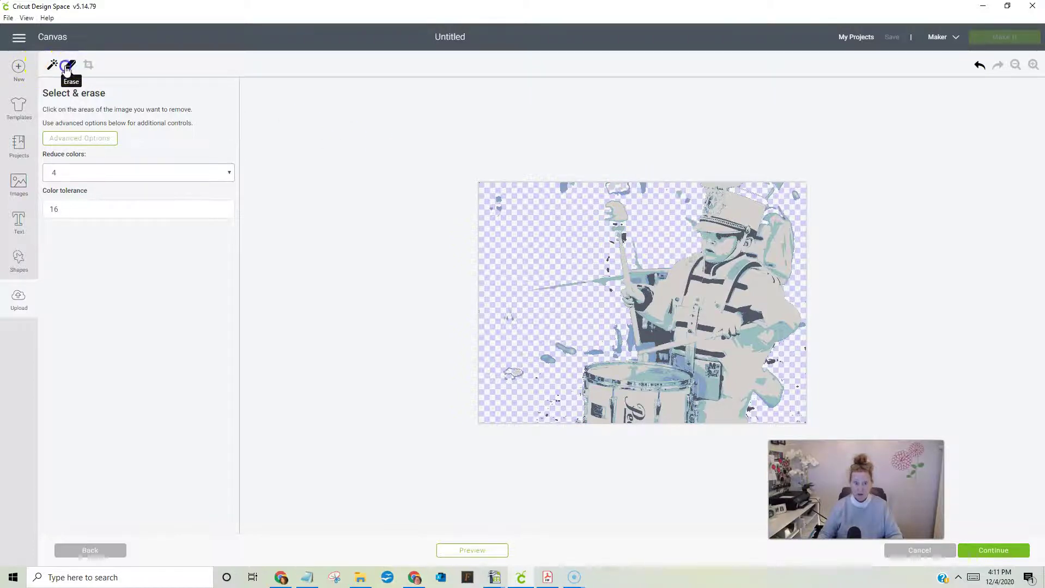
pyautogui.moveTo(79, 144)
pyautogui.mouseDown()
pyautogui.moveTo(196, 146)
pyautogui.moveTo(172, 146)
pyautogui.mouseUp()
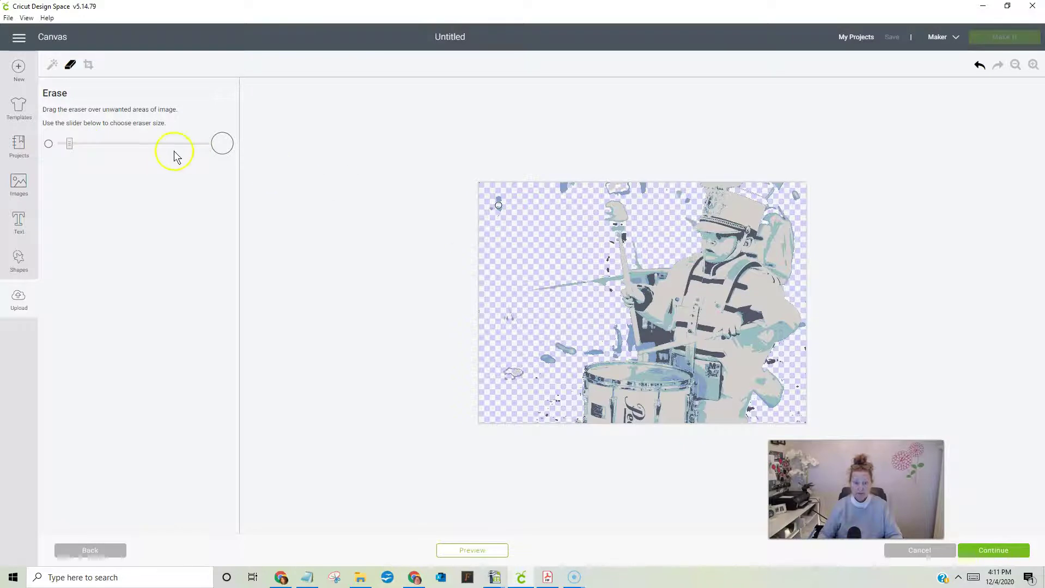
pyautogui.moveTo(70, 144); pyautogui.dragTo(126, 154)
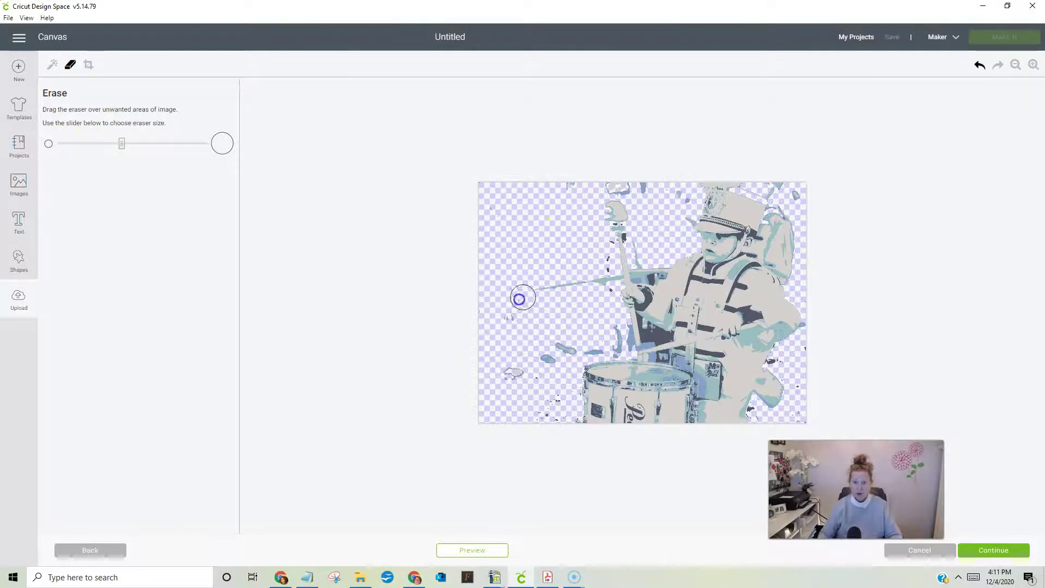
pyautogui.moveTo(523, 298)
pyautogui.mouseDown()
pyautogui.moveTo(562, 290)
pyautogui.moveTo(522, 299)
pyautogui.mouseUp()
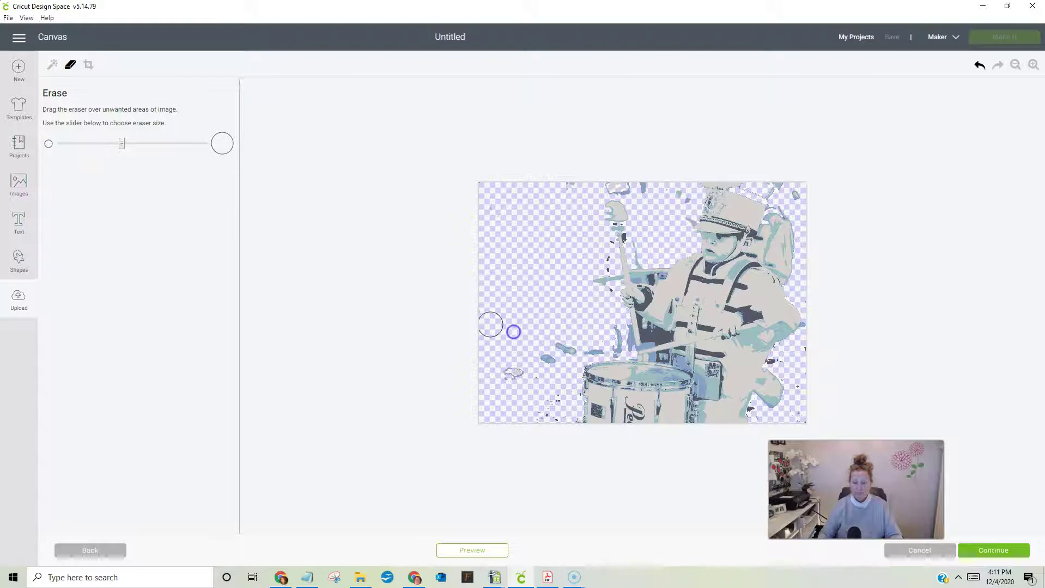
# - Return to Select & erase and undo all erasing to restore the original photo
pyautogui.click(52, 66)
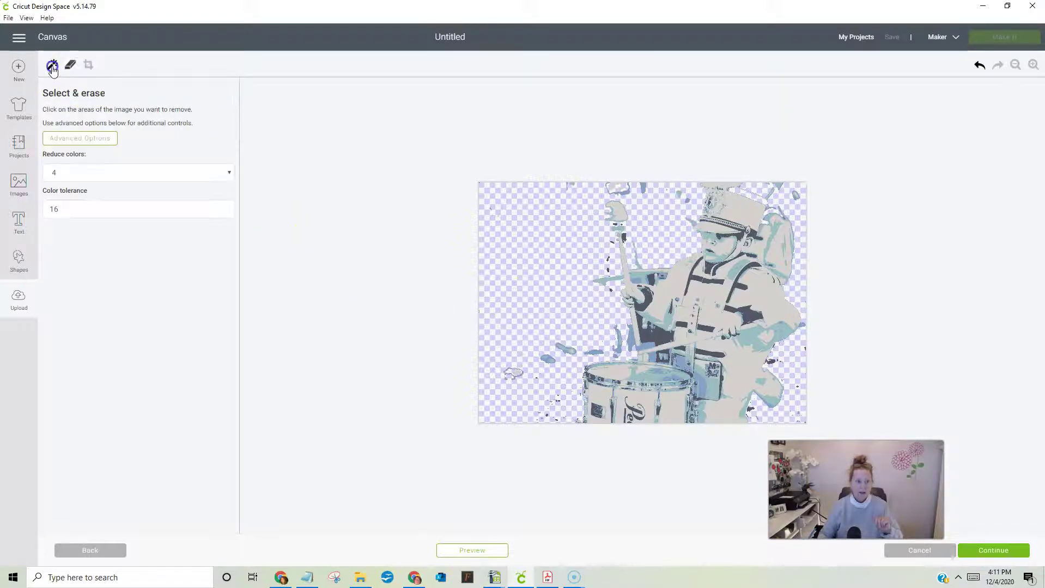
pyautogui.click(77, 172)
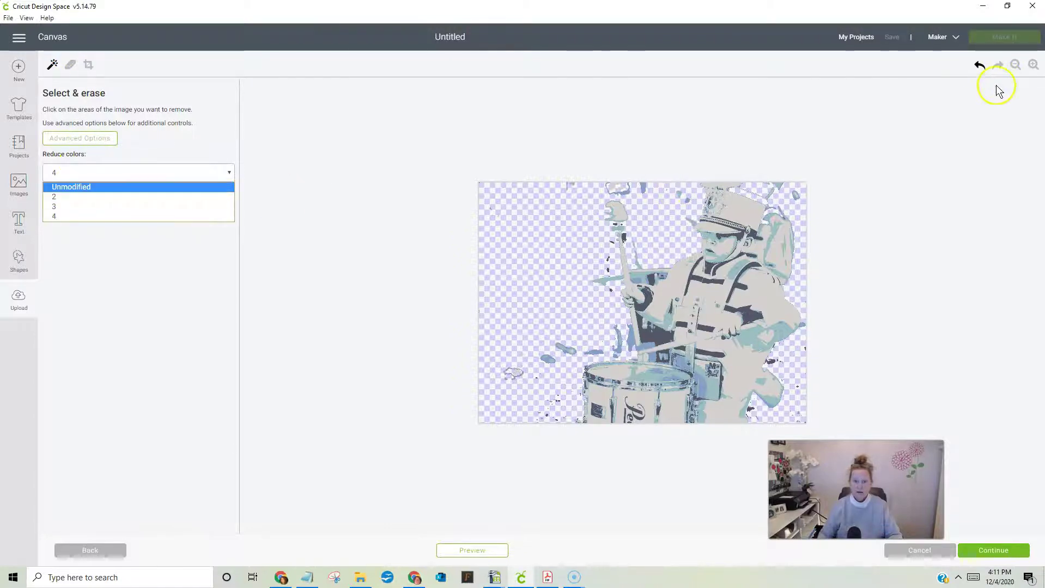
pyautogui.click(979, 66)
pyautogui.click(979, 65)
pyautogui.click(979, 66)
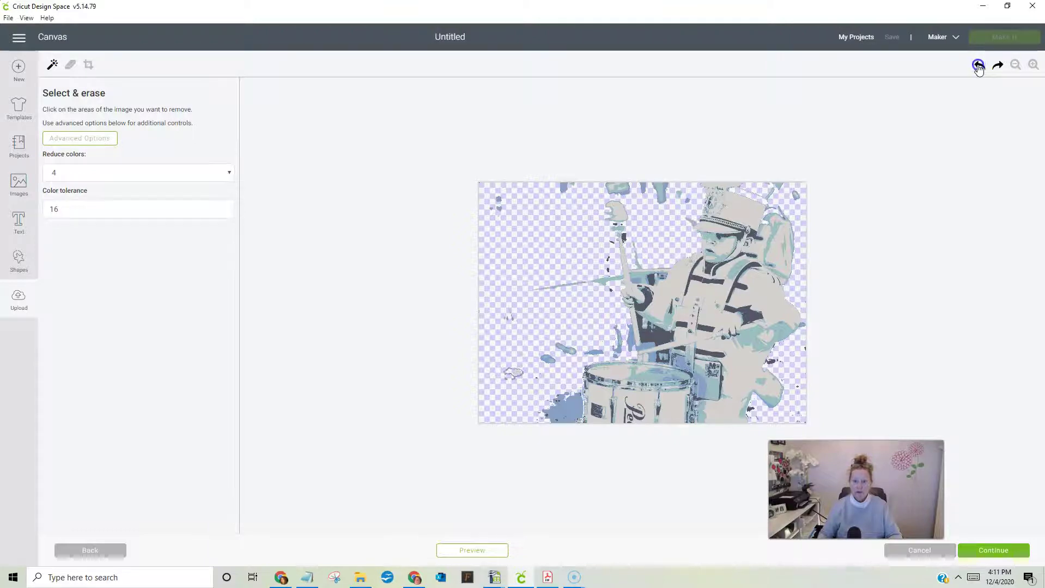
pyautogui.click(978, 66)
pyautogui.click(979, 65)
pyautogui.click(978, 66)
pyautogui.click(978, 67)
pyautogui.click(978, 68)
pyautogui.click(977, 67)
pyautogui.click(978, 67)
pyautogui.click(978, 66)
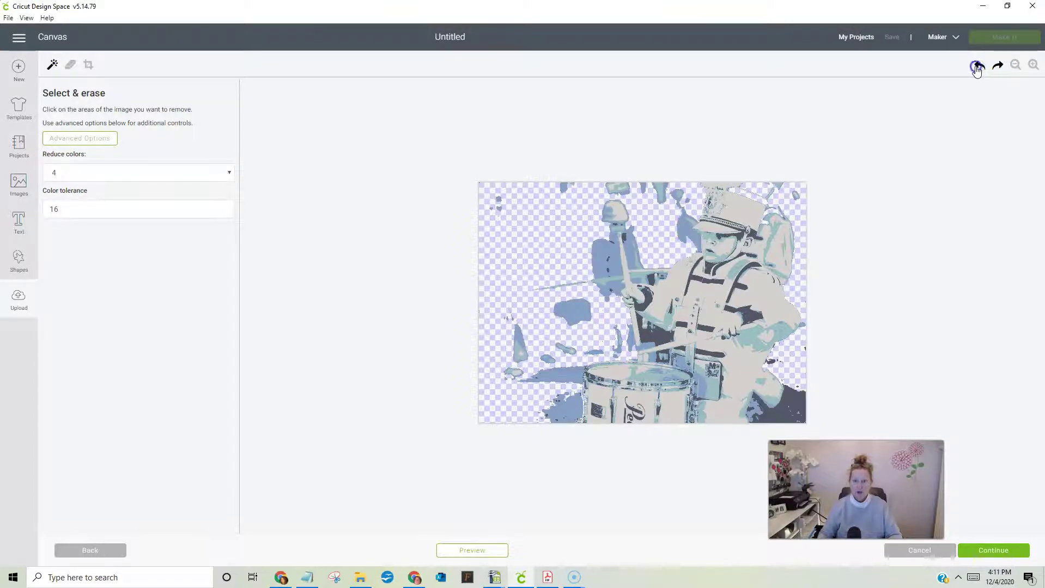
pyautogui.click(978, 66)
pyautogui.click(978, 67)
pyautogui.click(978, 66)
pyautogui.click(978, 66)
pyautogui.click(978, 67)
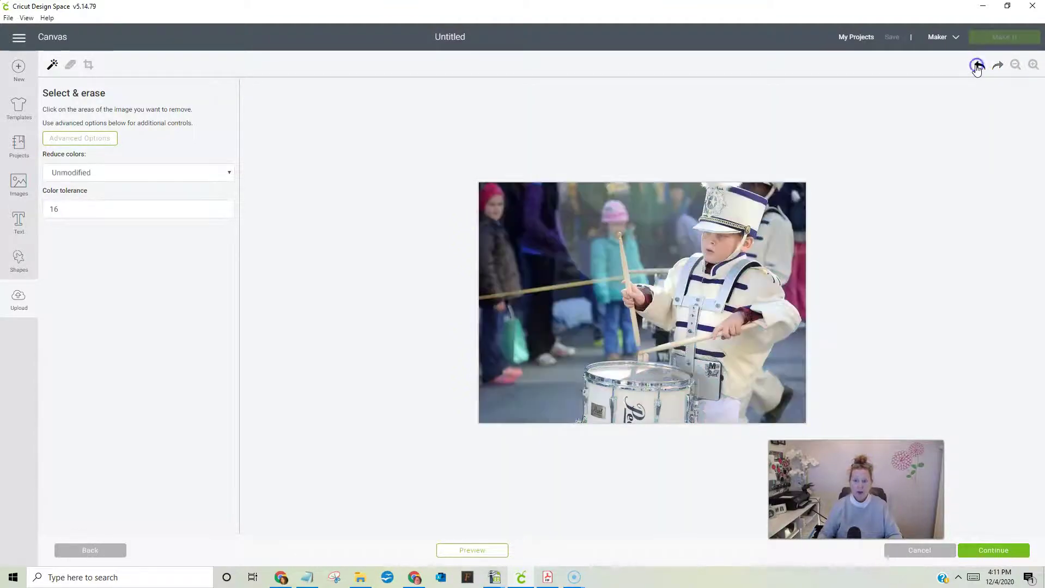
# - Set Reduce colors to 2, then undo a test erase on the face
pyautogui.click(93, 173)
pyautogui.click(70, 196)
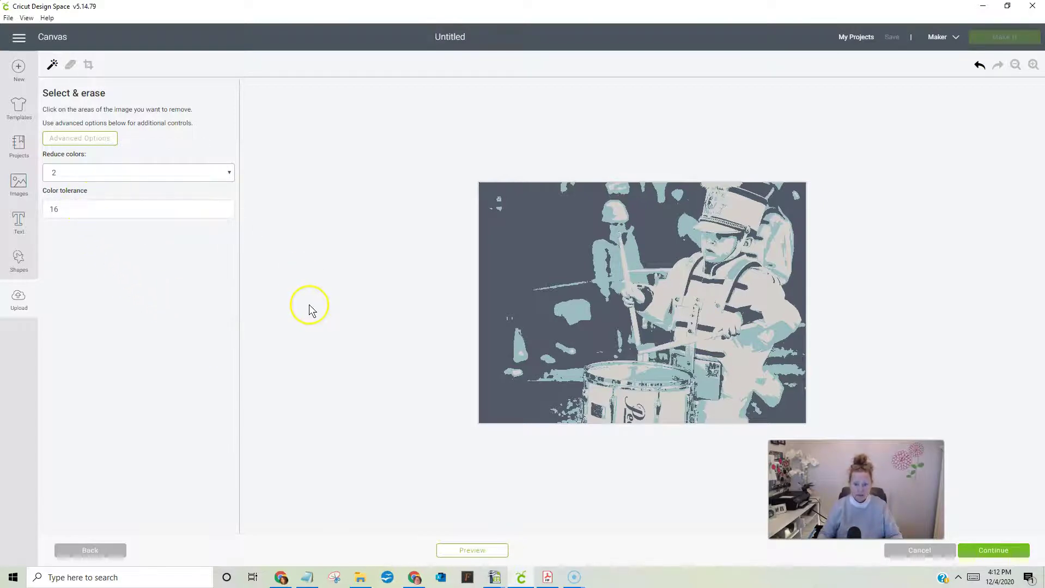
pyautogui.click(684, 230)
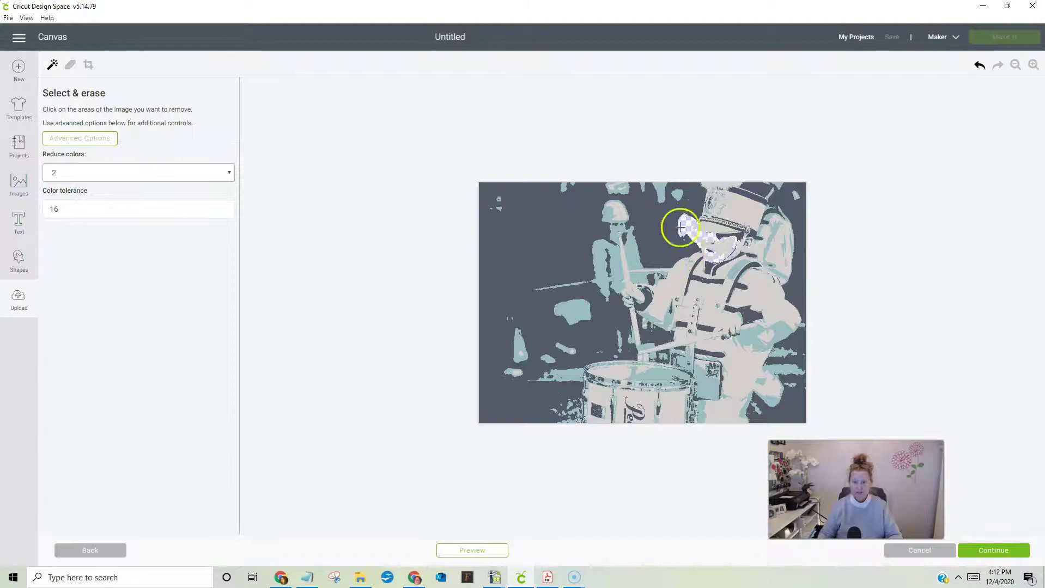
pyautogui.click(980, 65)
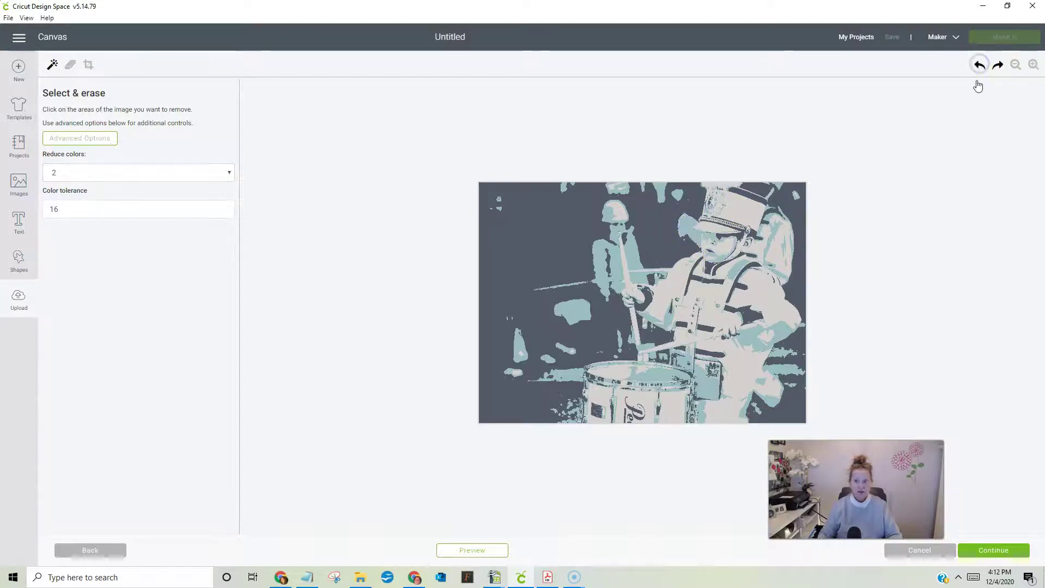
# - Try the Reduce colors options, including Unmodified, and settle on 9 colours
pyautogui.click(64, 174)
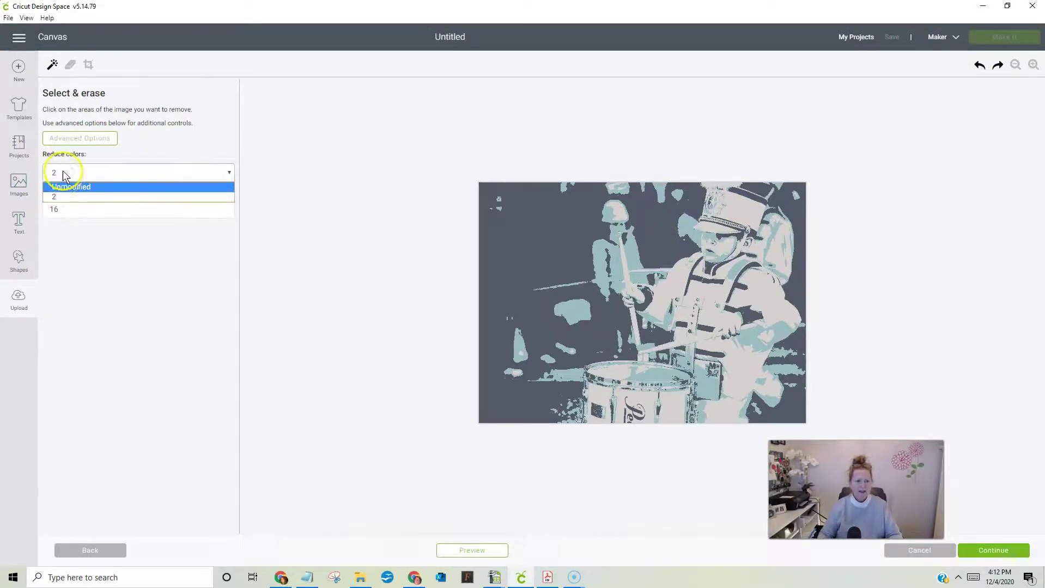
pyautogui.click(227, 173)
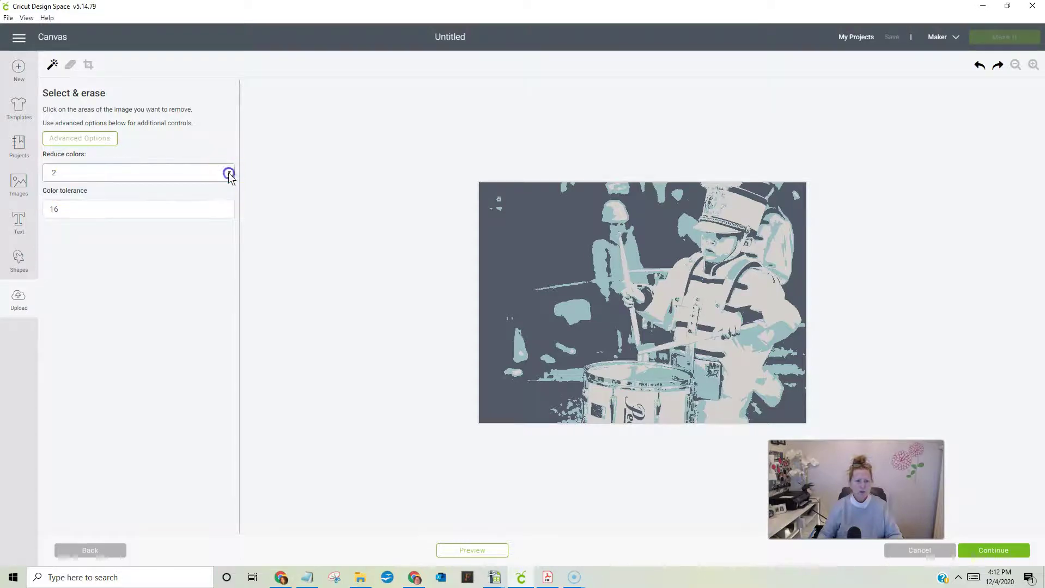
pyautogui.click(229, 172)
pyautogui.click(74, 173)
pyautogui.click(59, 174)
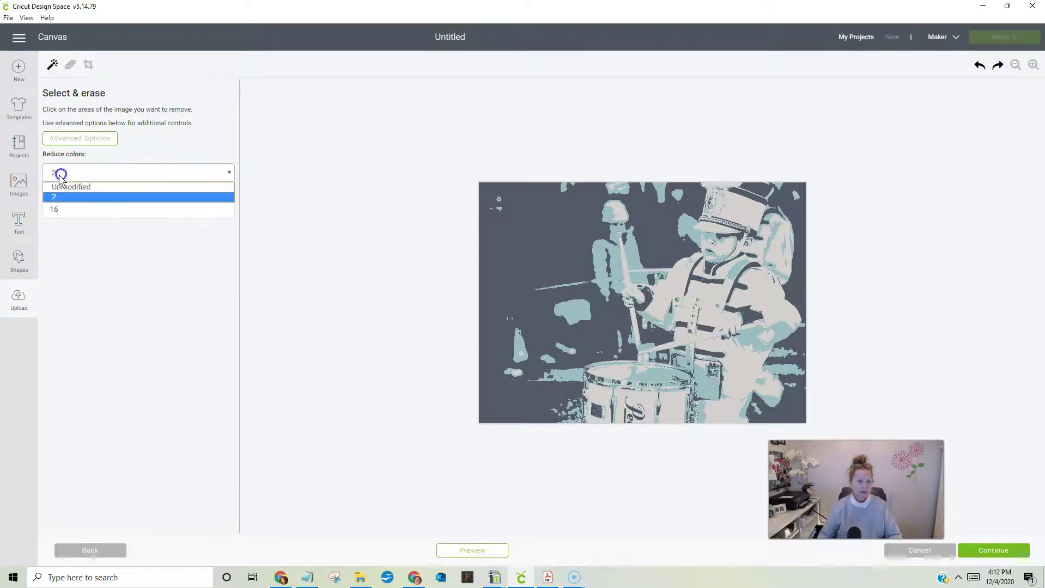
pyautogui.click(58, 176)
pyautogui.click(72, 174)
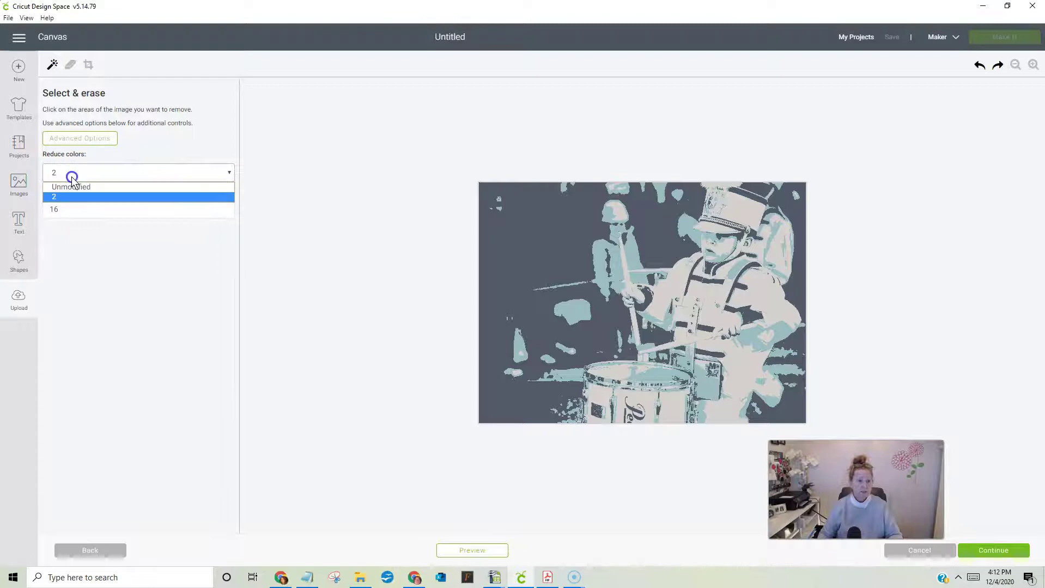
pyautogui.click(74, 186)
pyautogui.click(76, 172)
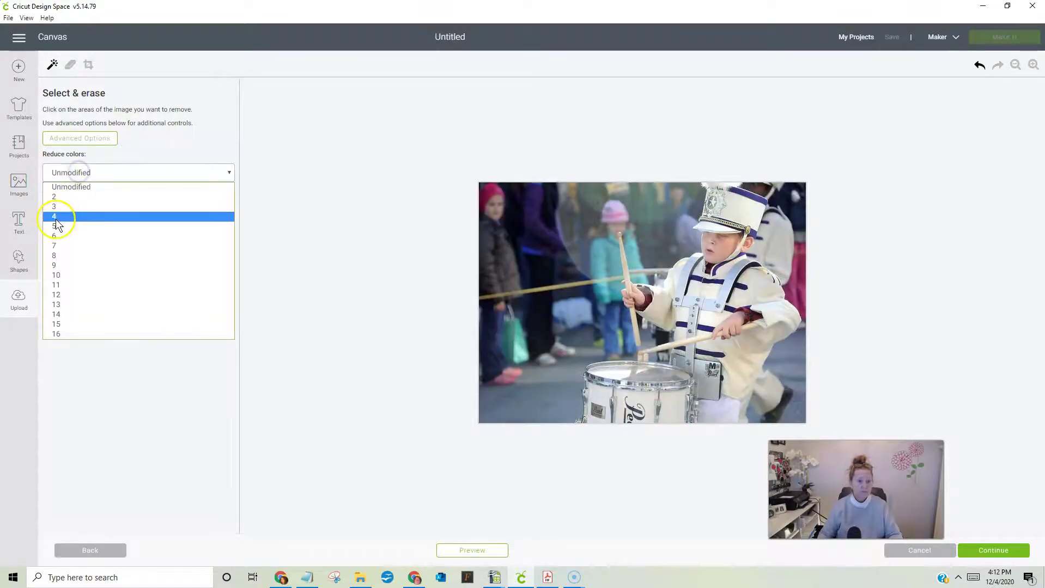
pyautogui.click(54, 265)
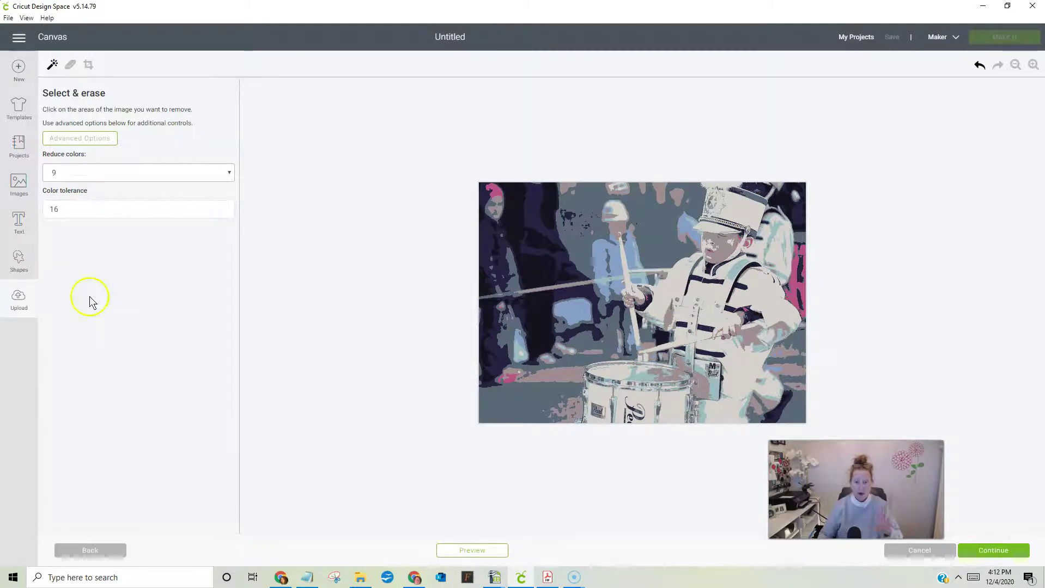
# - Erase three background areas, then undo them and the colour reduction
pyautogui.click(513, 410)
pyautogui.click(578, 249)
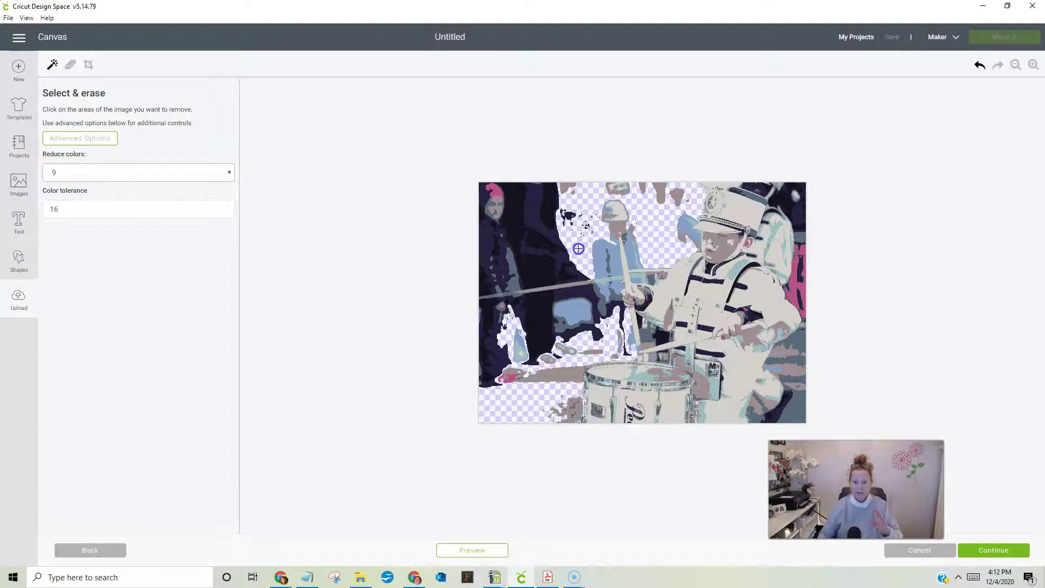
pyautogui.click(601, 259)
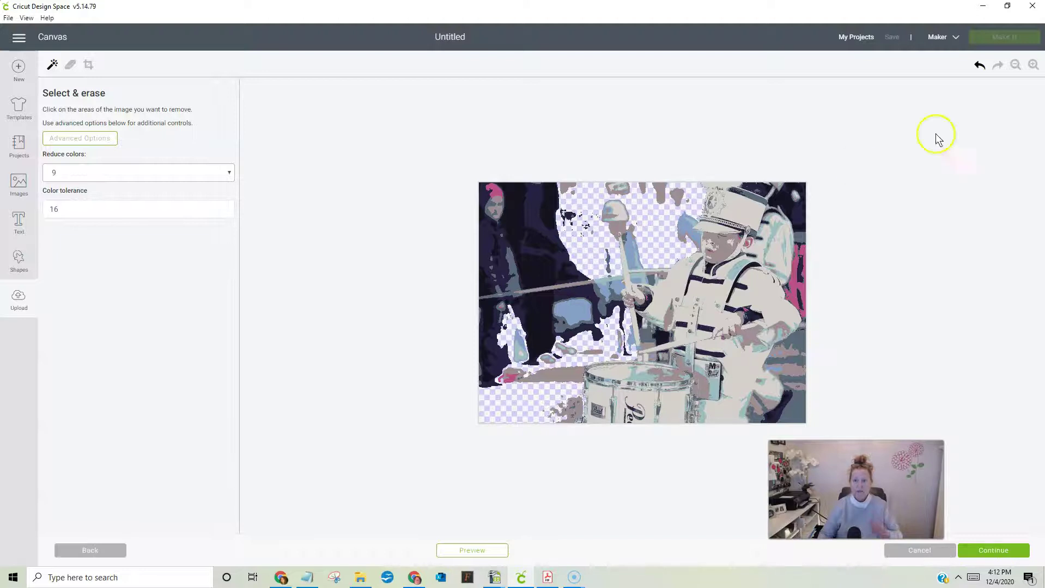
pyautogui.click(980, 67)
pyautogui.click(980, 68)
pyautogui.click(980, 67)
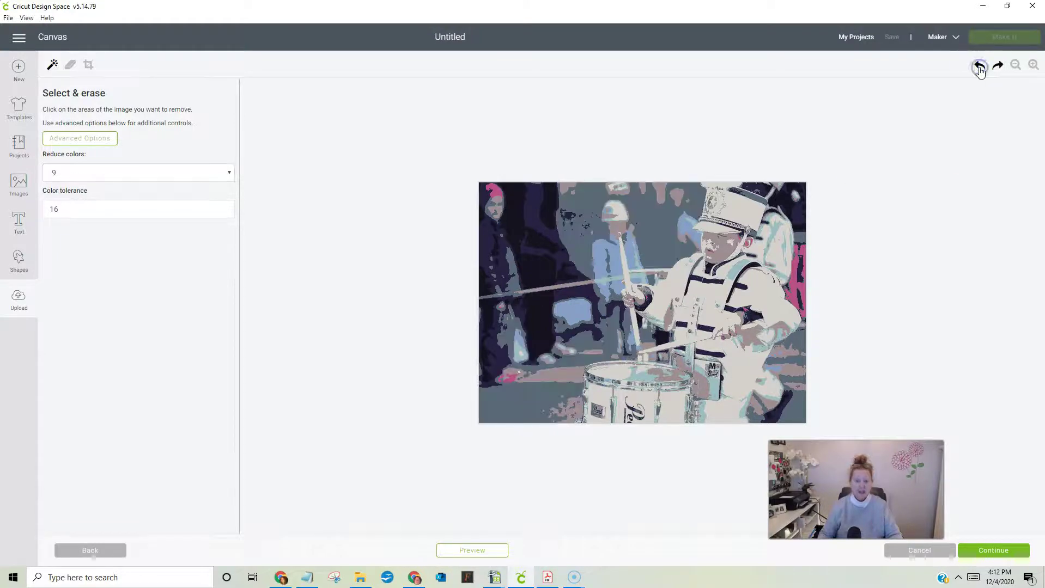
pyautogui.click(980, 67)
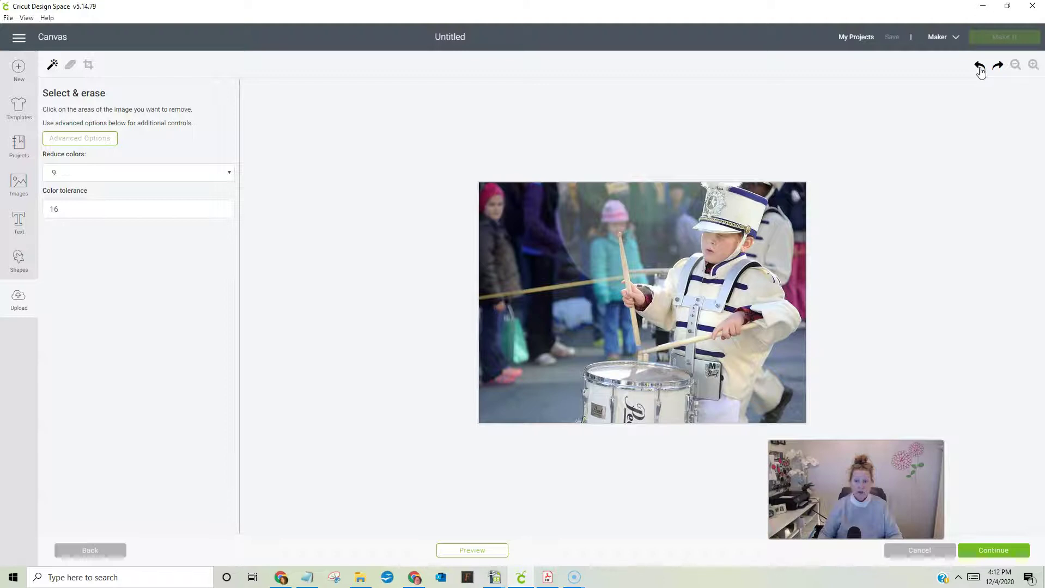
pyautogui.click(980, 67)
pyautogui.click(999, 66)
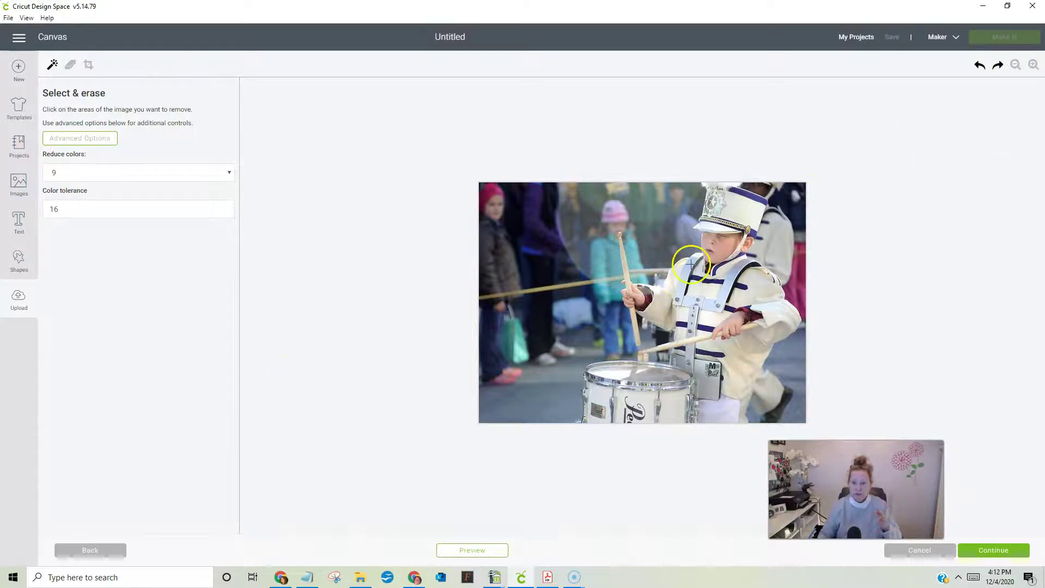
pyautogui.click(1033, 65)
pyautogui.click(1033, 64)
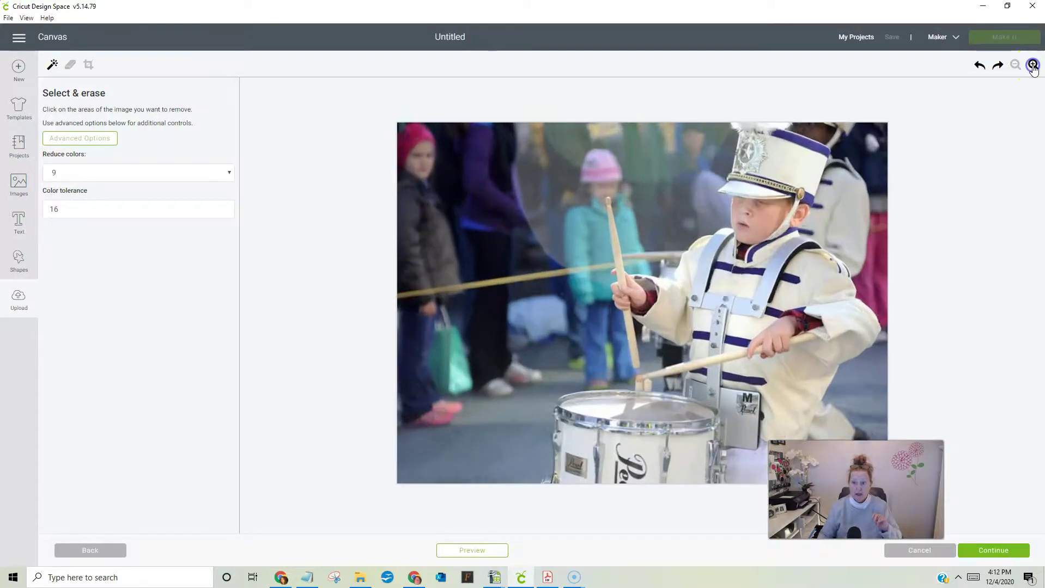
pyautogui.click(1033, 64)
pyautogui.click(1033, 65)
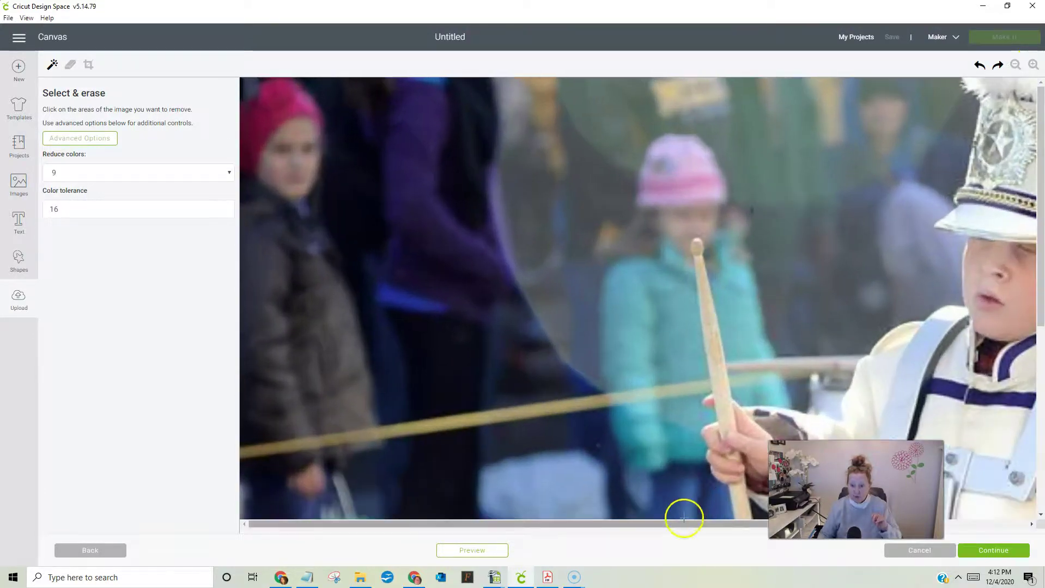
pyautogui.moveTo(672, 524); pyautogui.dragTo(763, 526)
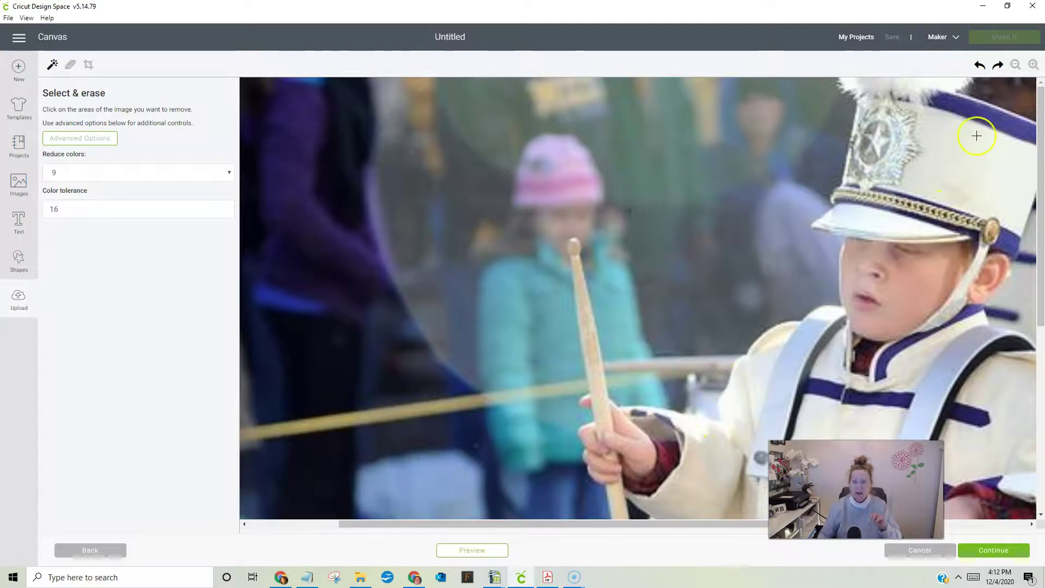
pyautogui.click(1015, 64)
pyautogui.click(1015, 65)
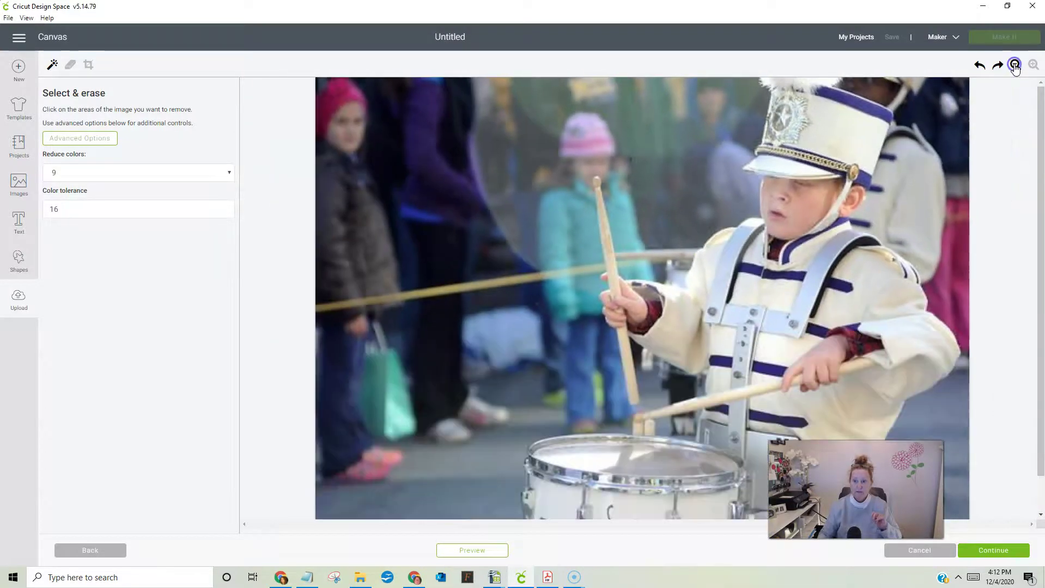
pyautogui.click(1015, 65)
pyautogui.click(1015, 65)
pyautogui.click(1015, 65)
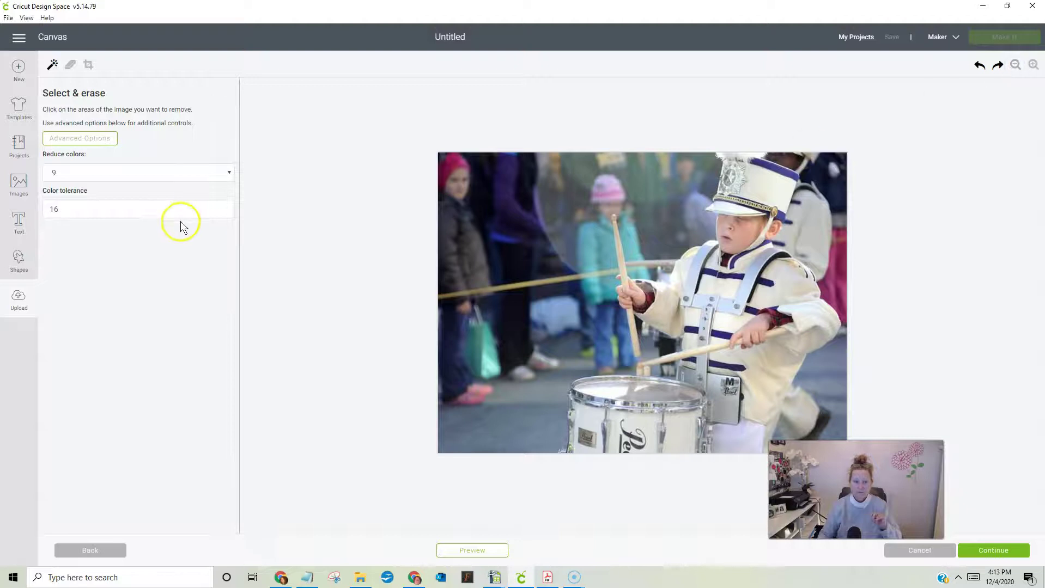
# - Set Reduce colors to Unmodified and select the Color tolerance value of 16
pyautogui.click(107, 174)
pyautogui.click(70, 186)
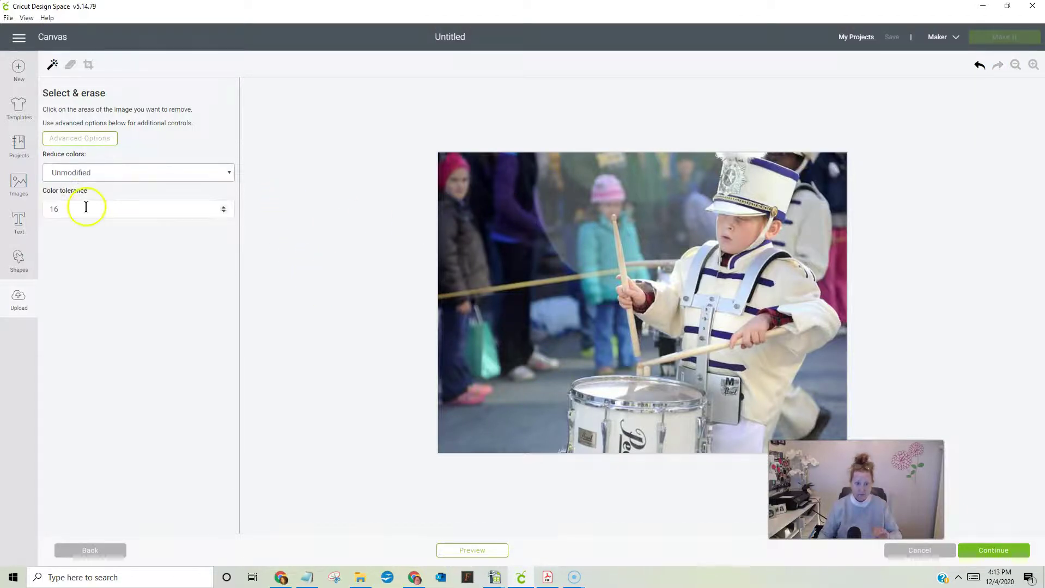
pyautogui.click(81, 211)
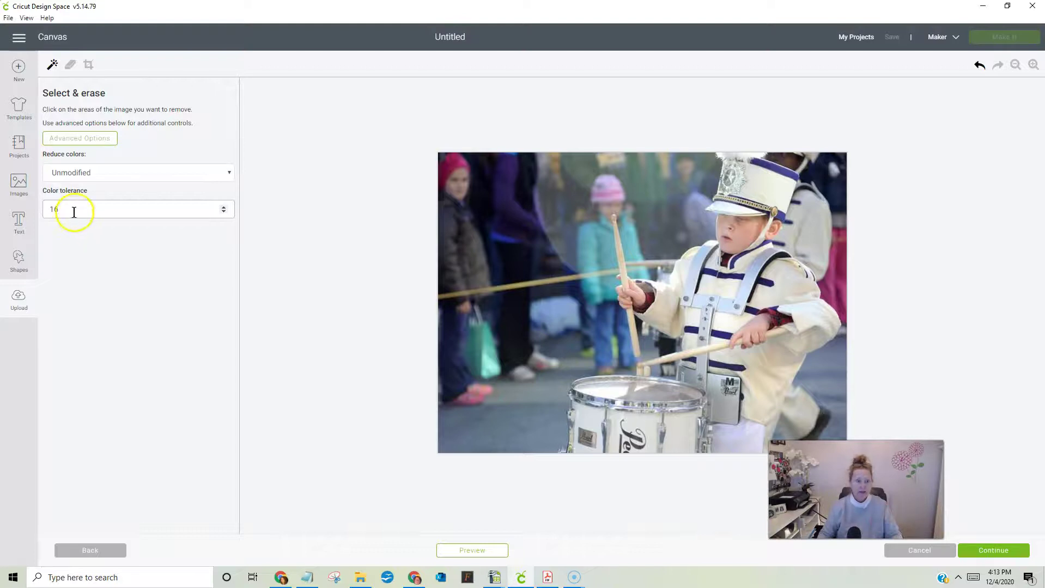
# - Set colour tolerance to 10 and test-erase the left background and the dark jacket and trousers
pyautogui.moveTo(64, 209); pyautogui.dragTo(48, 207)
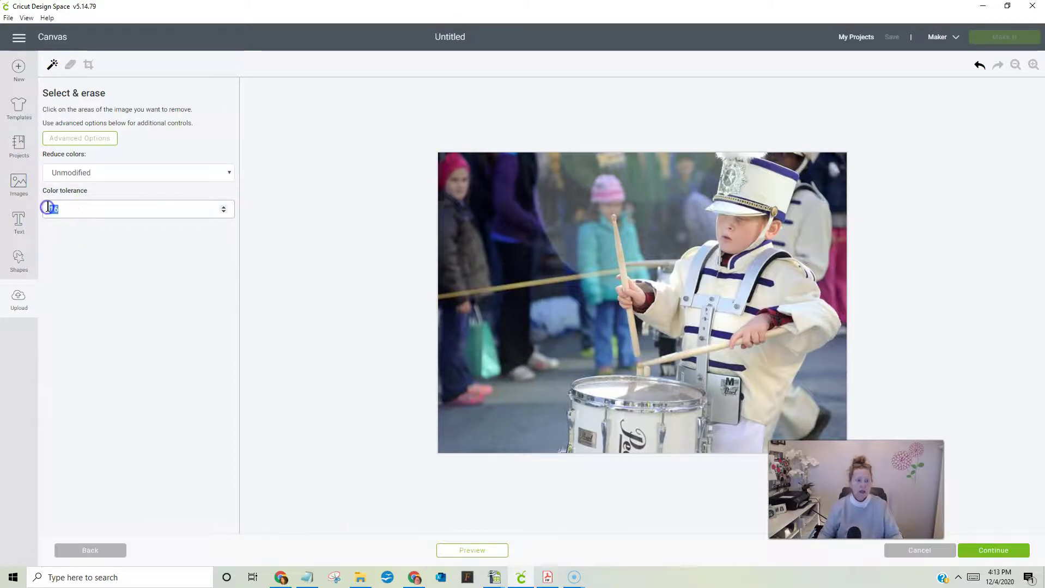
pyautogui.write('10')
pyautogui.click(129, 267)
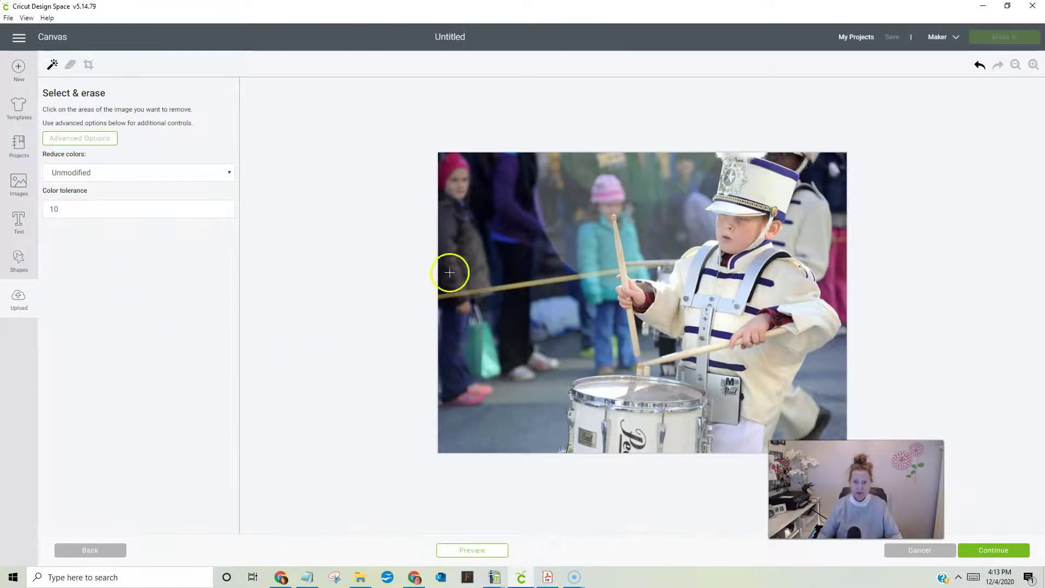
pyautogui.click(514, 265)
pyautogui.click(501, 293)
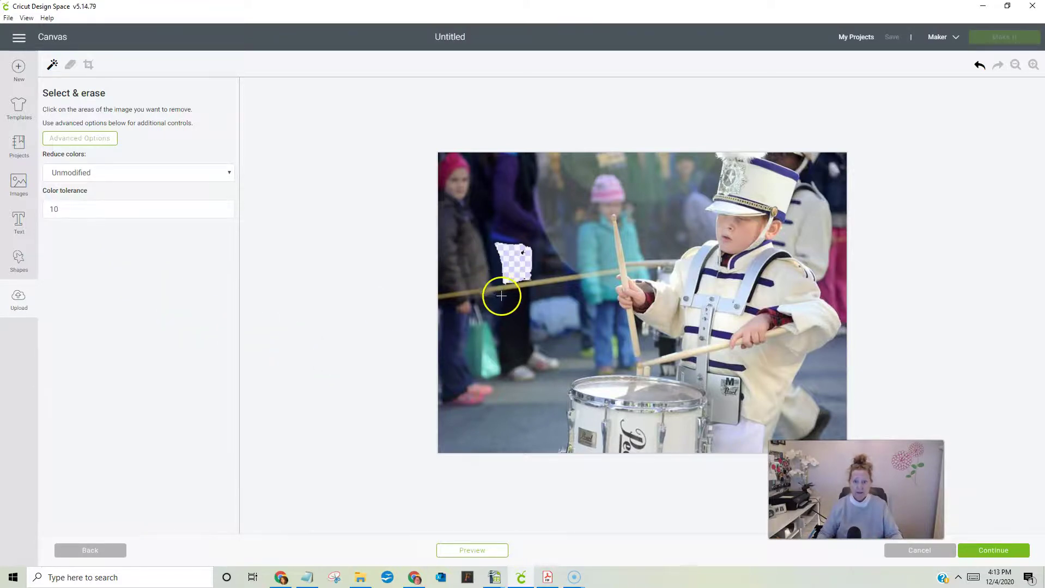
pyautogui.click(470, 266)
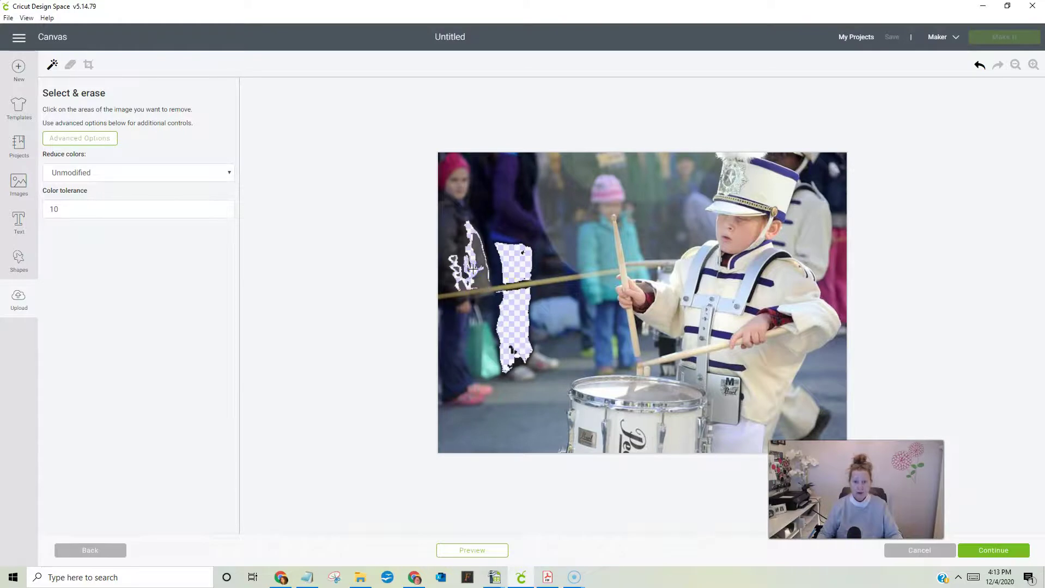
pyautogui.click(482, 349)
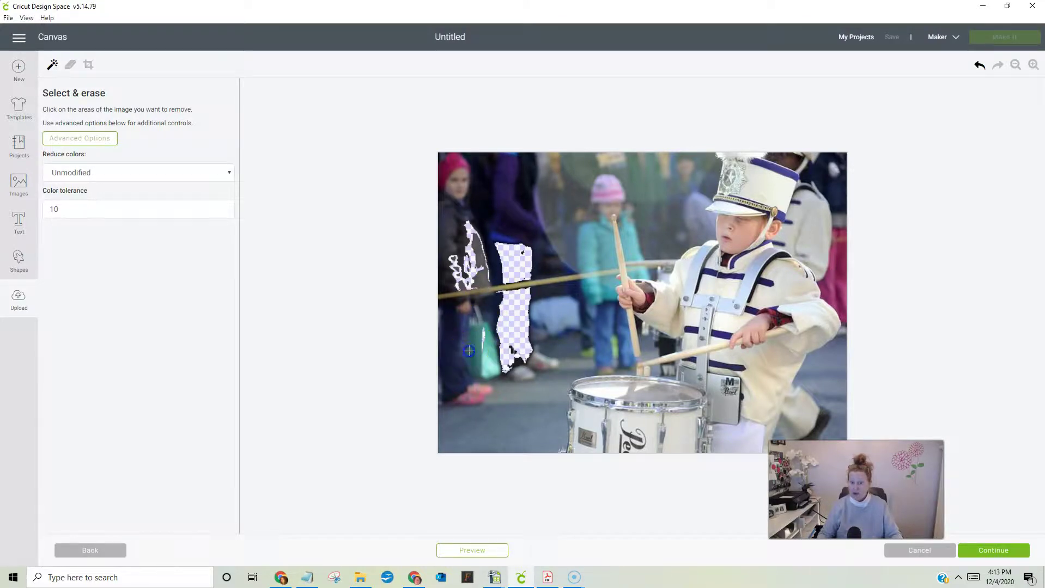
pyautogui.click(444, 338)
pyautogui.click(452, 296)
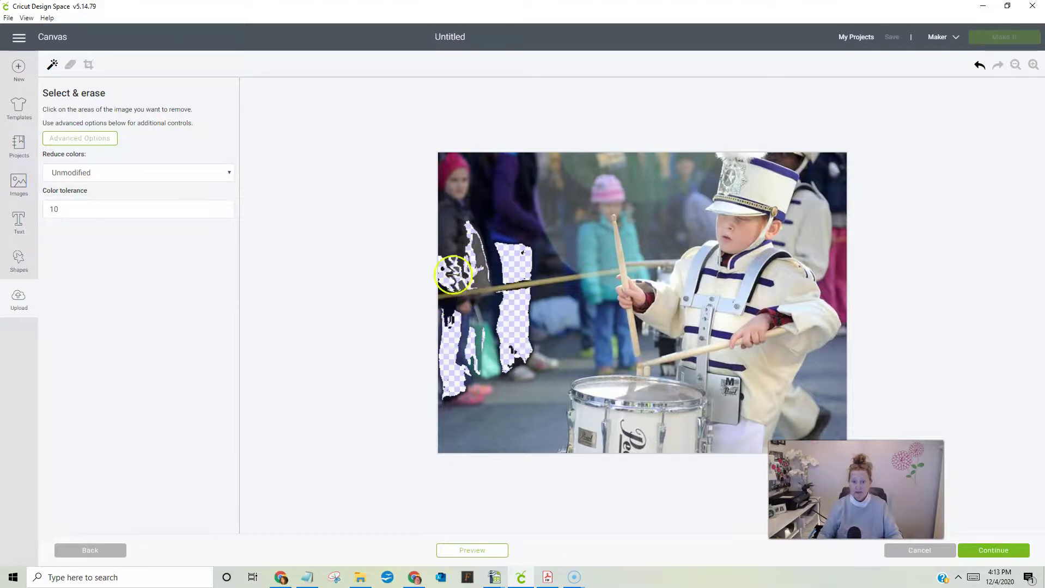
# - Undo the trial erasures so the photo is whole again
pyautogui.click(981, 66)
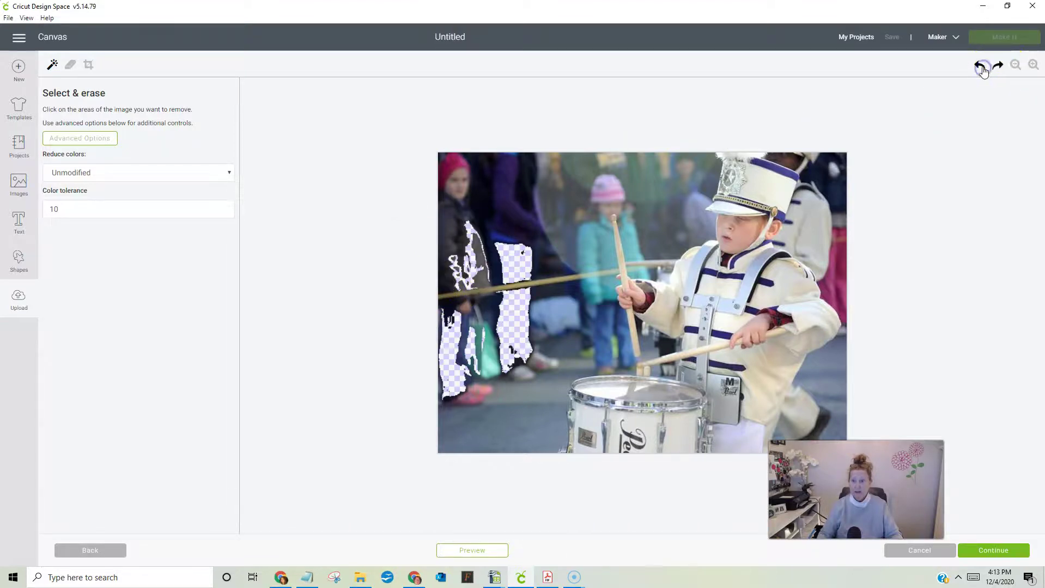
pyautogui.click(981, 66)
pyautogui.click(980, 67)
pyautogui.click(981, 66)
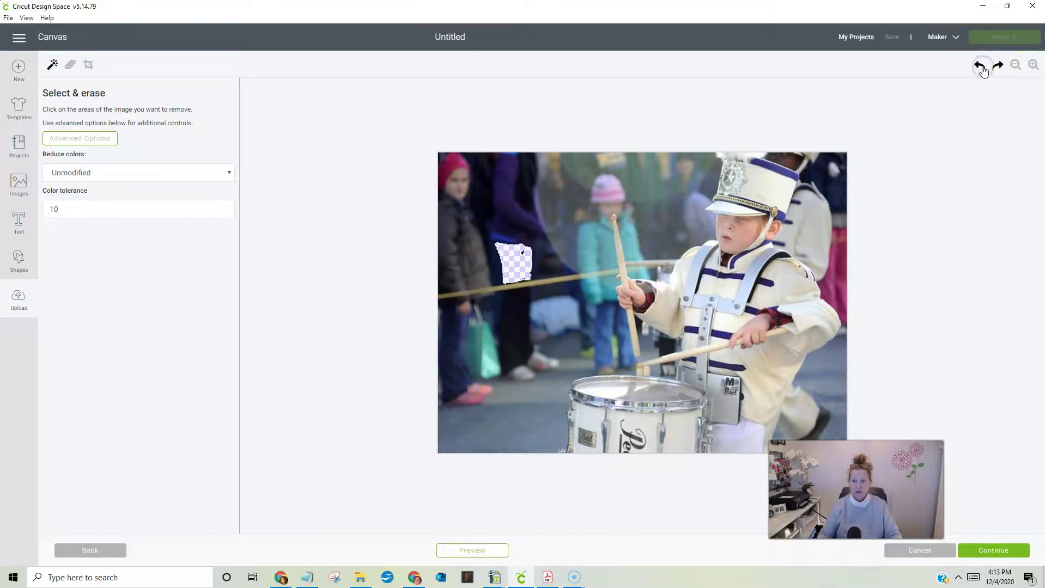
pyautogui.click(981, 66)
pyautogui.click(117, 207)
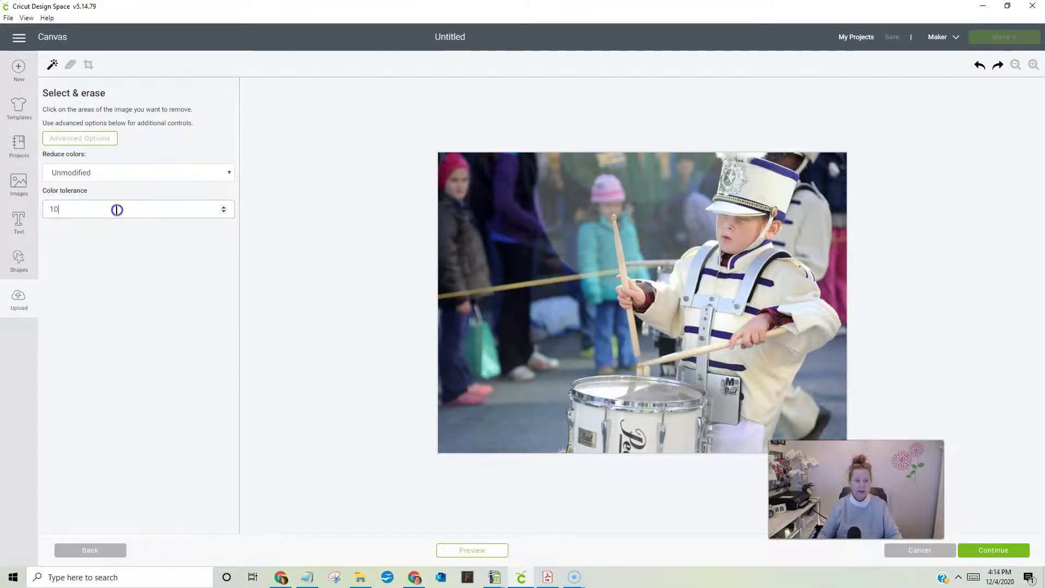
pyautogui.write('1')
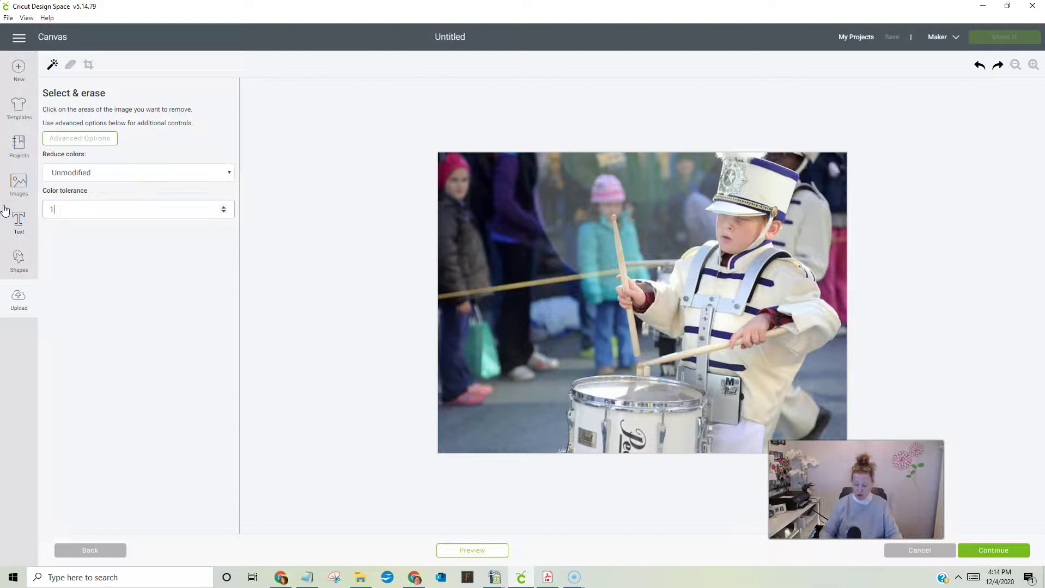
pyautogui.click(521, 417)
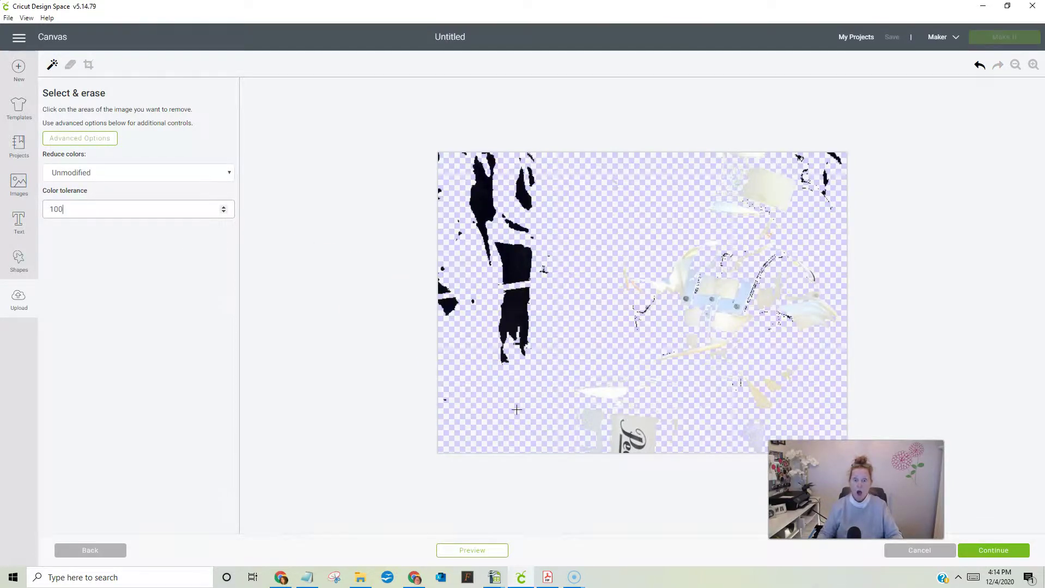
pyautogui.click(980, 65)
pyautogui.click(55, 209)
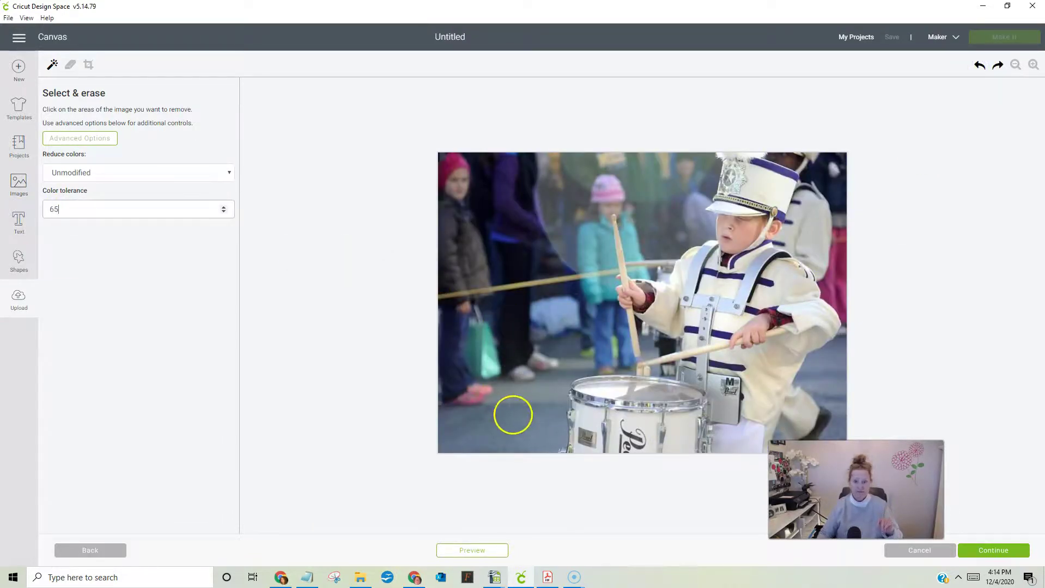
pyautogui.click(515, 421)
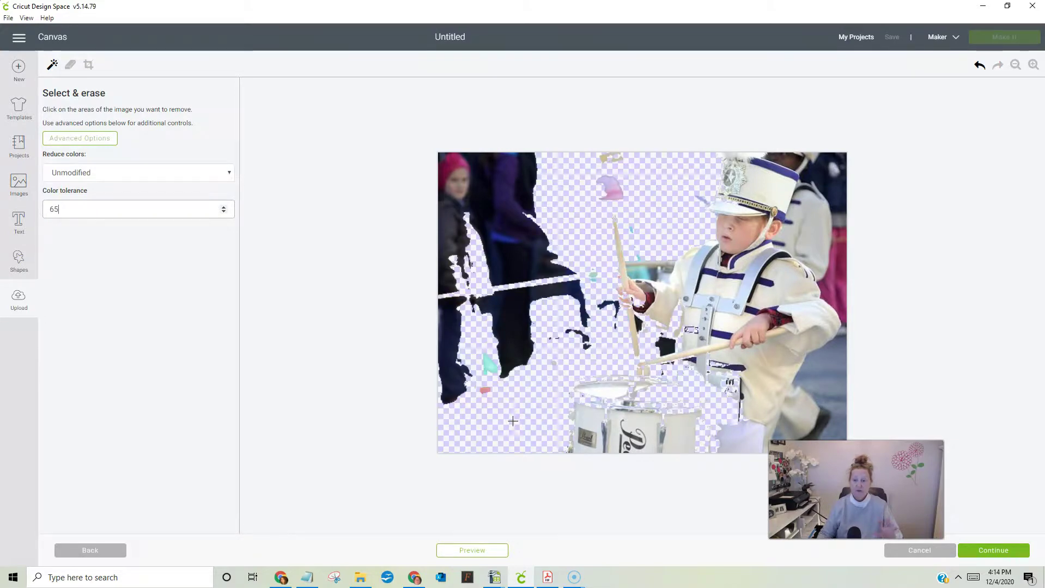
pyautogui.click(651, 385)
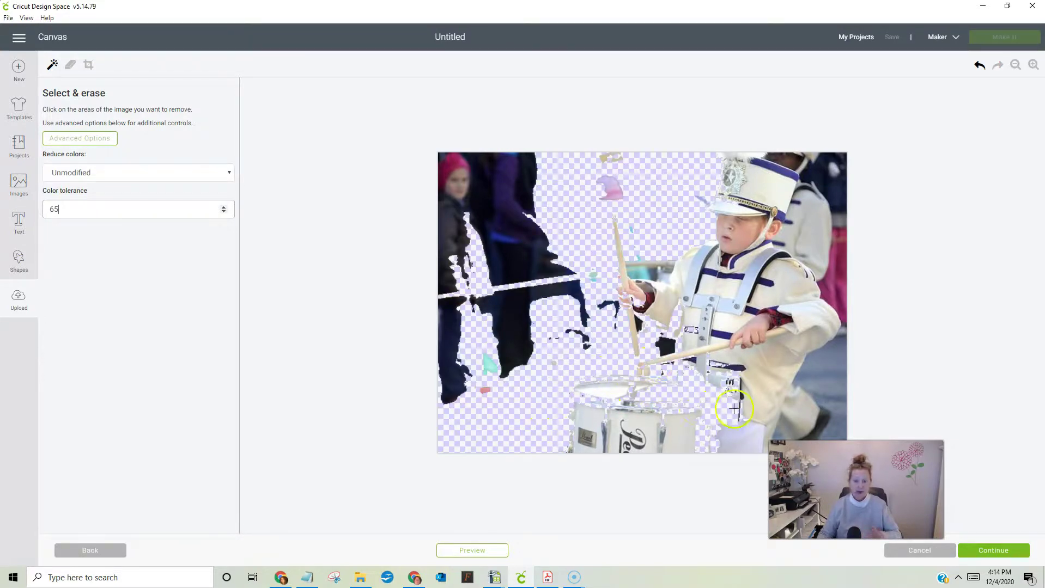
pyautogui.click(979, 65)
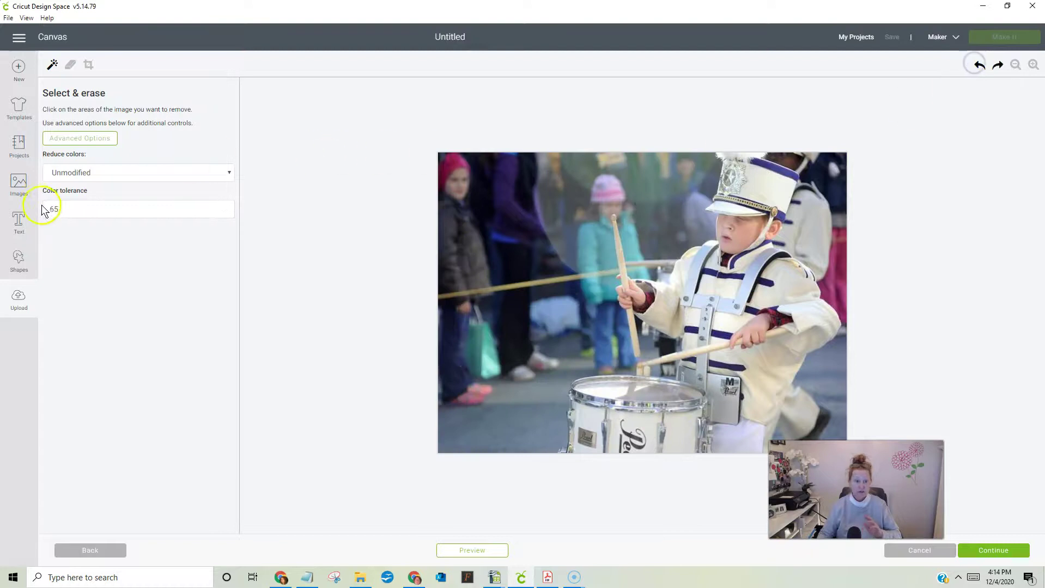
# - Set colour tolerance to 42 and test-erase background from lower-left up to the hat
pyautogui.doubleClick(48, 209)
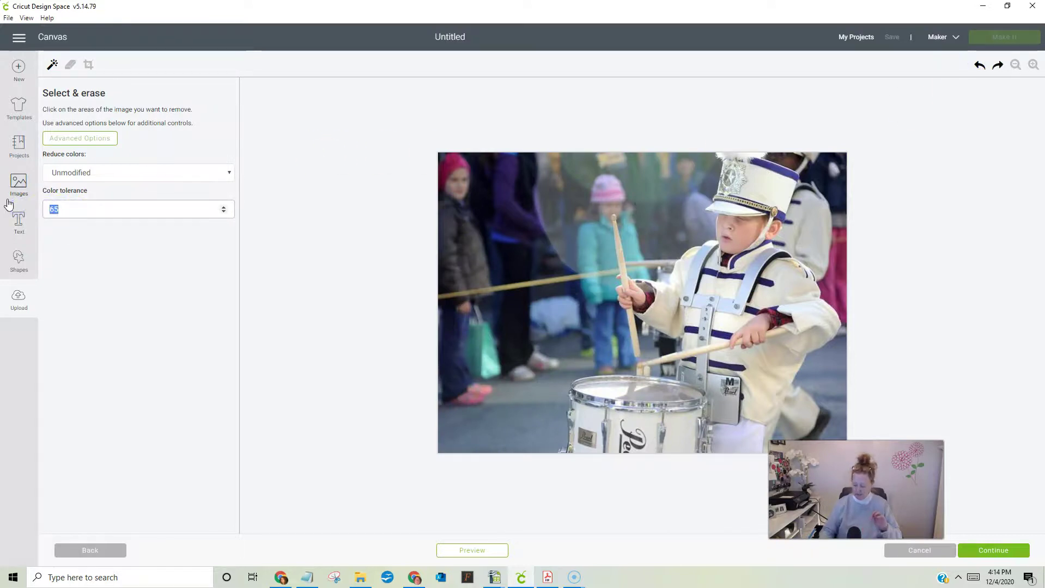
pyautogui.write('42')
pyautogui.click(303, 391)
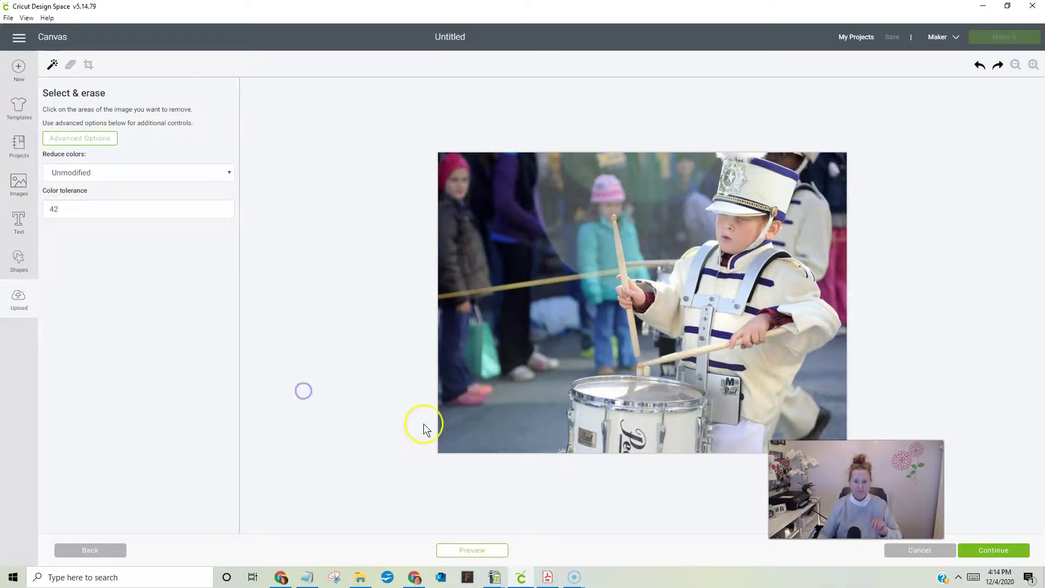
pyautogui.click(475, 428)
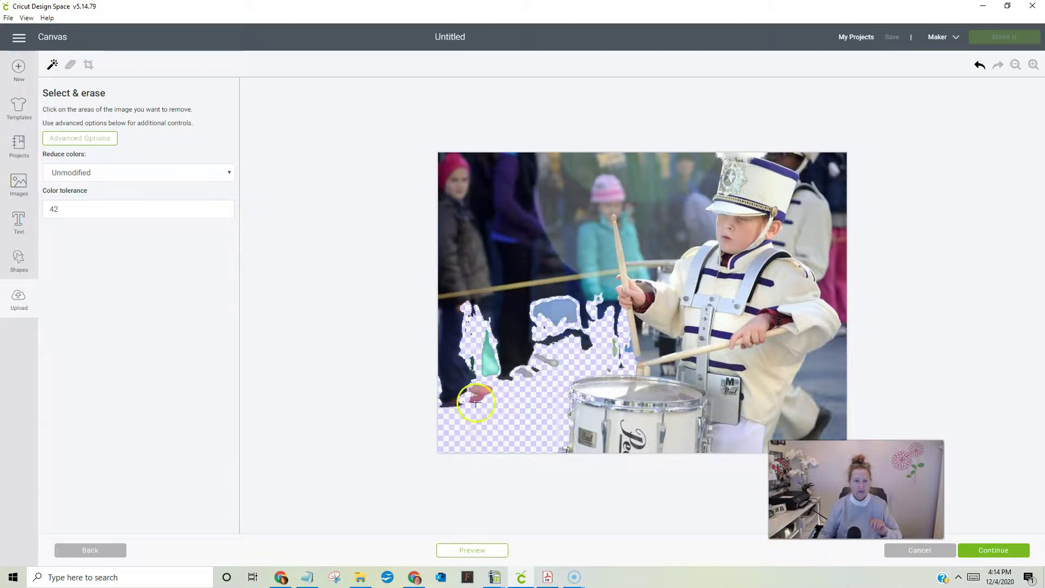
pyautogui.click(512, 333)
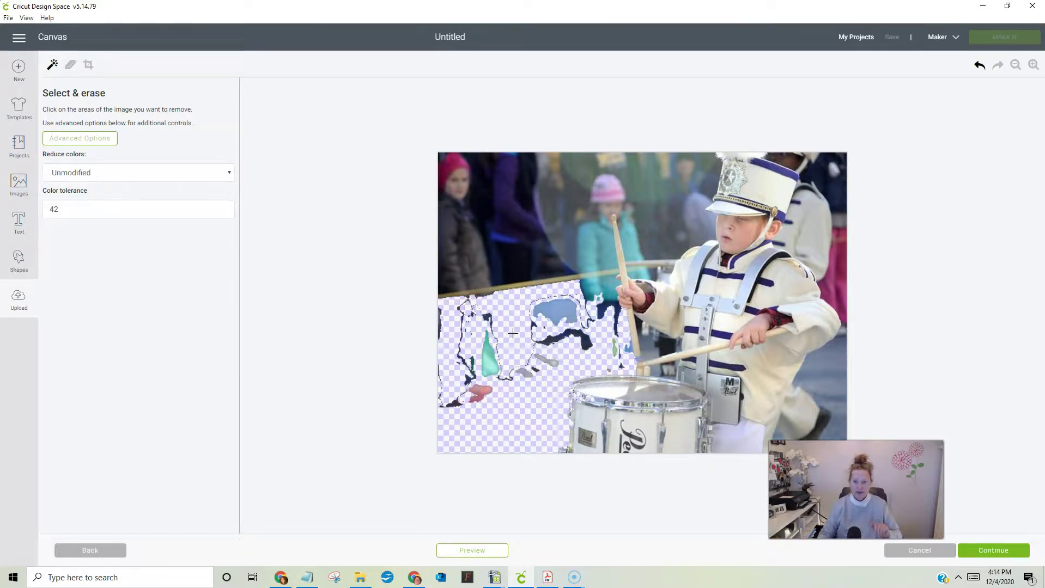
pyautogui.click(607, 292)
pyautogui.click(643, 275)
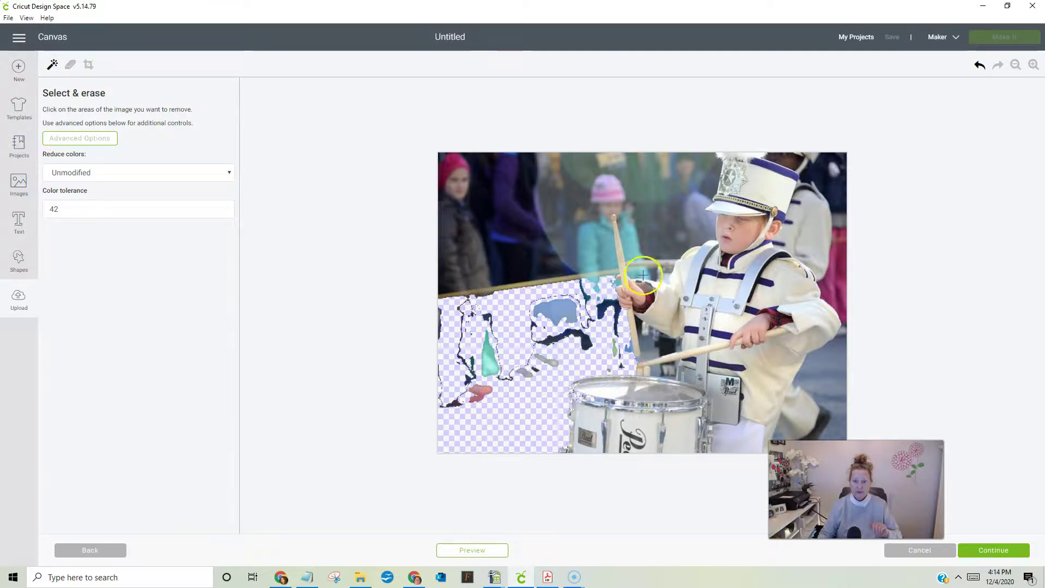
pyautogui.click(661, 240)
pyautogui.click(704, 209)
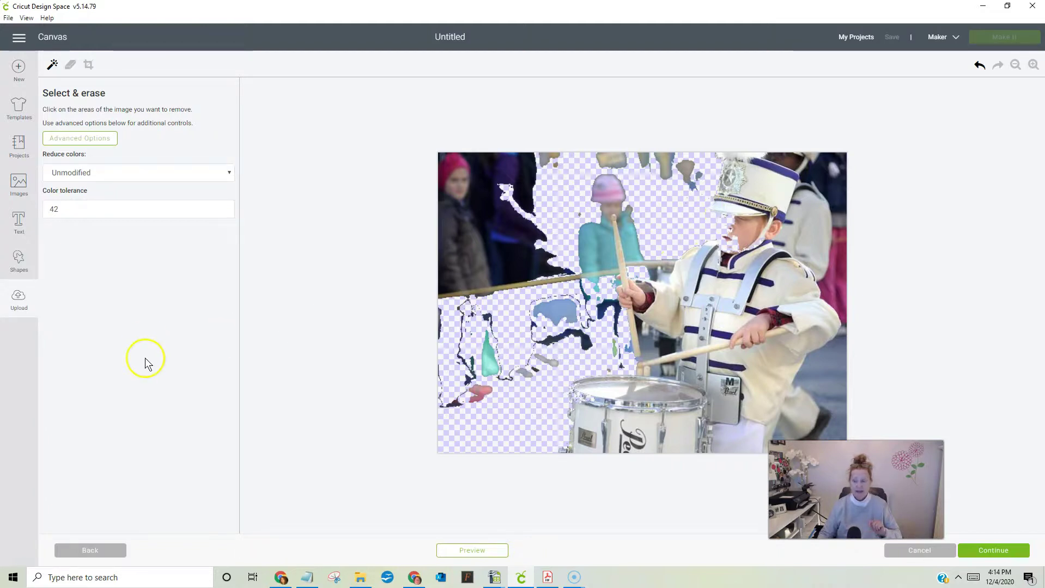
# - Undo all the tolerance-42 trial erasures to restore the full photo
pyautogui.click(979, 65)
pyautogui.click(979, 65)
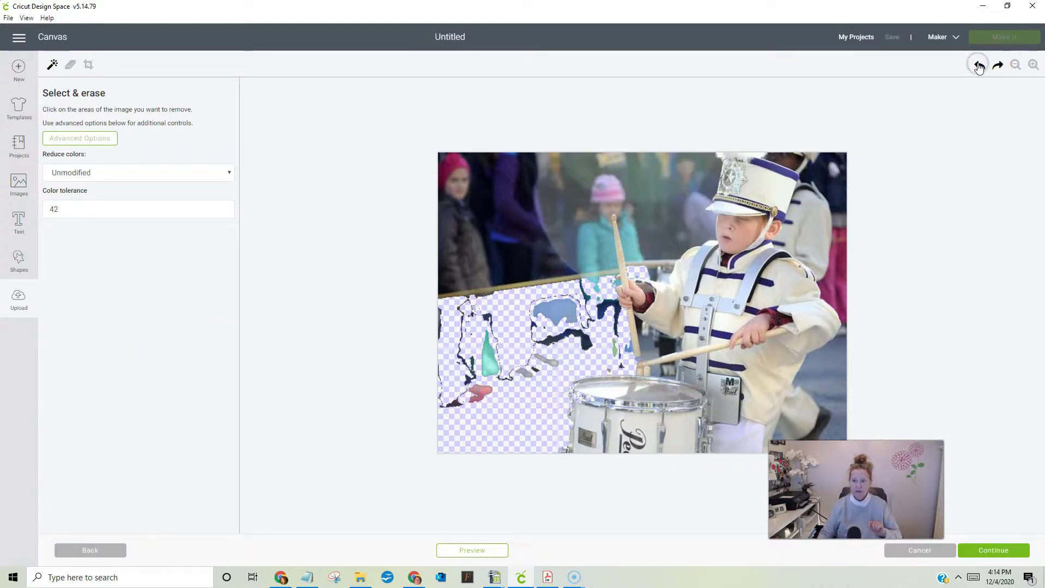
pyautogui.click(979, 65)
pyautogui.click(979, 66)
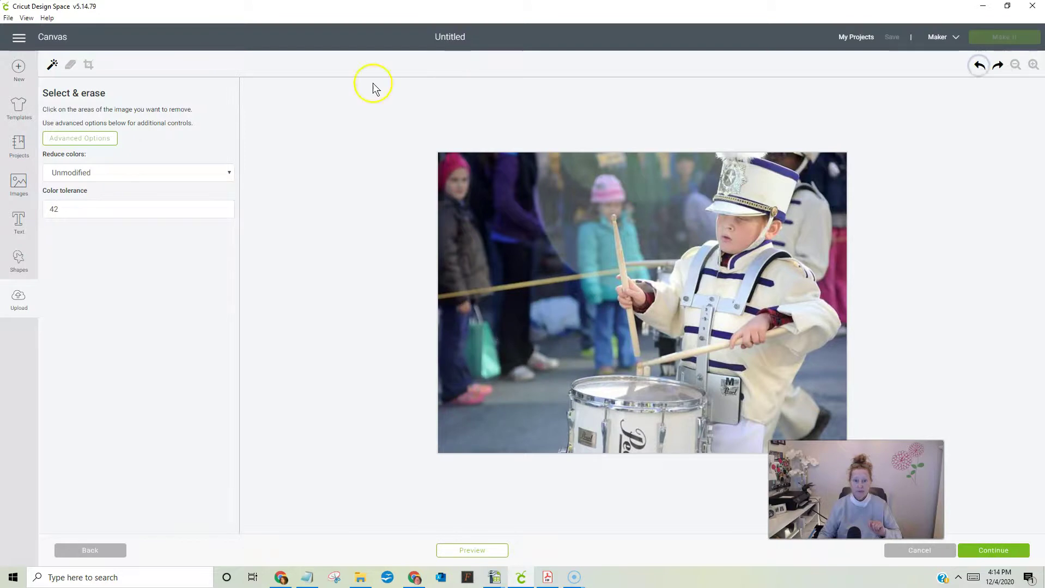
# - Set colour tolerance to 35 and test-erase the upper background, pink hat and teal jacket
pyautogui.doubleClick(54, 209)
pyautogui.write('35')
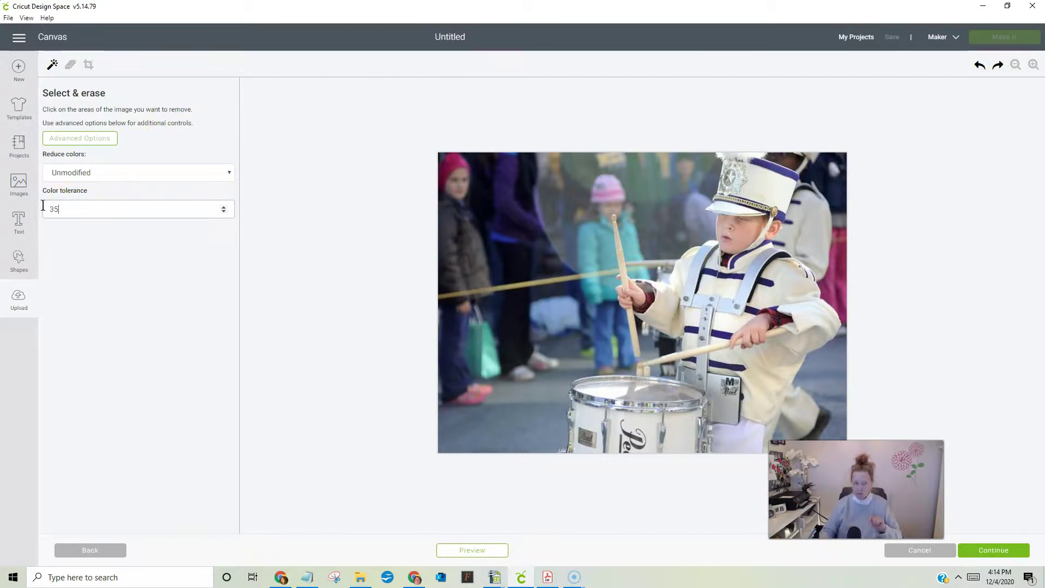
pyautogui.click(70, 240)
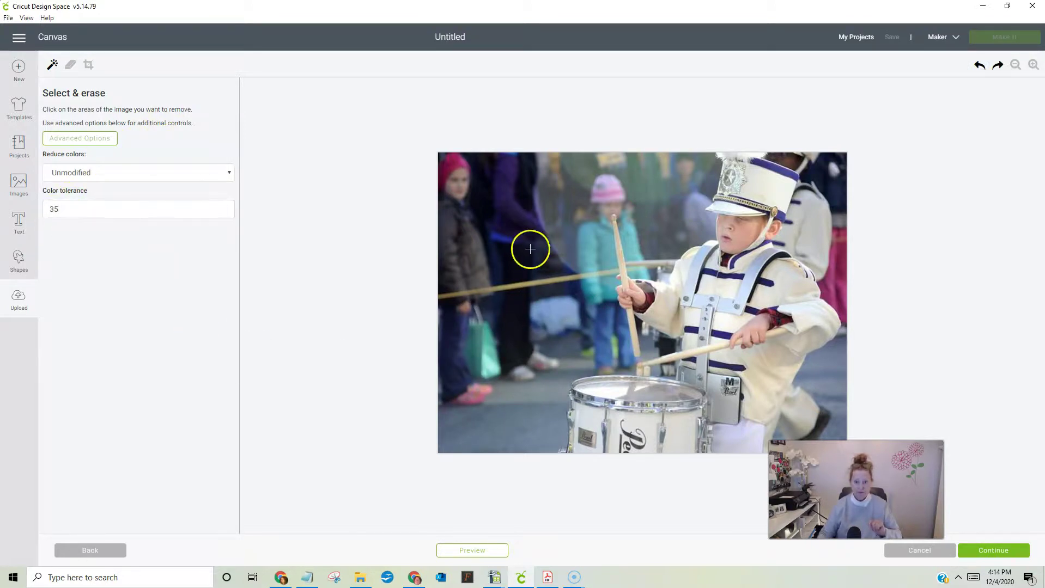
pyautogui.click(510, 240)
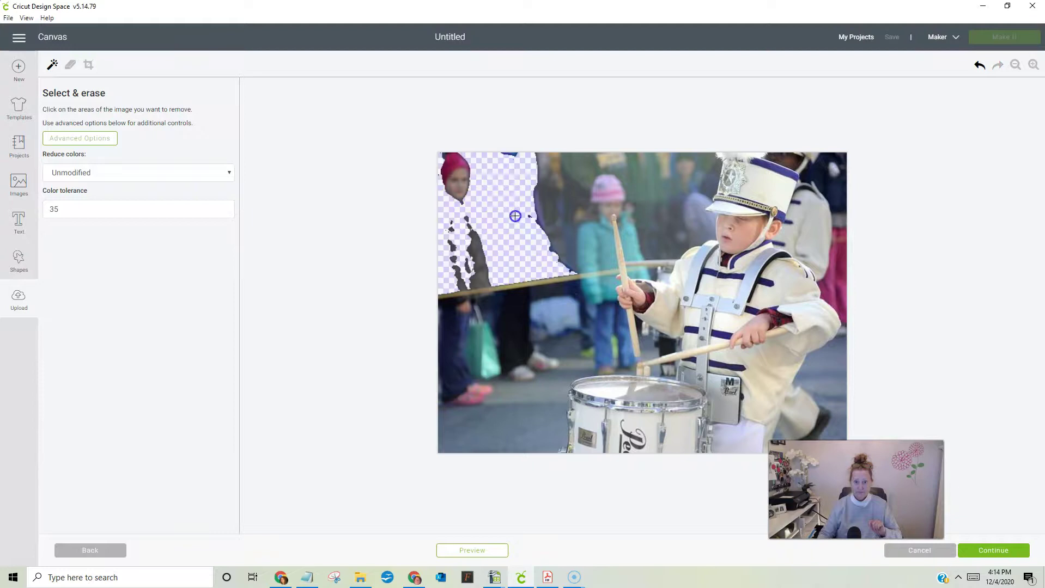
pyautogui.click(572, 213)
pyautogui.click(451, 182)
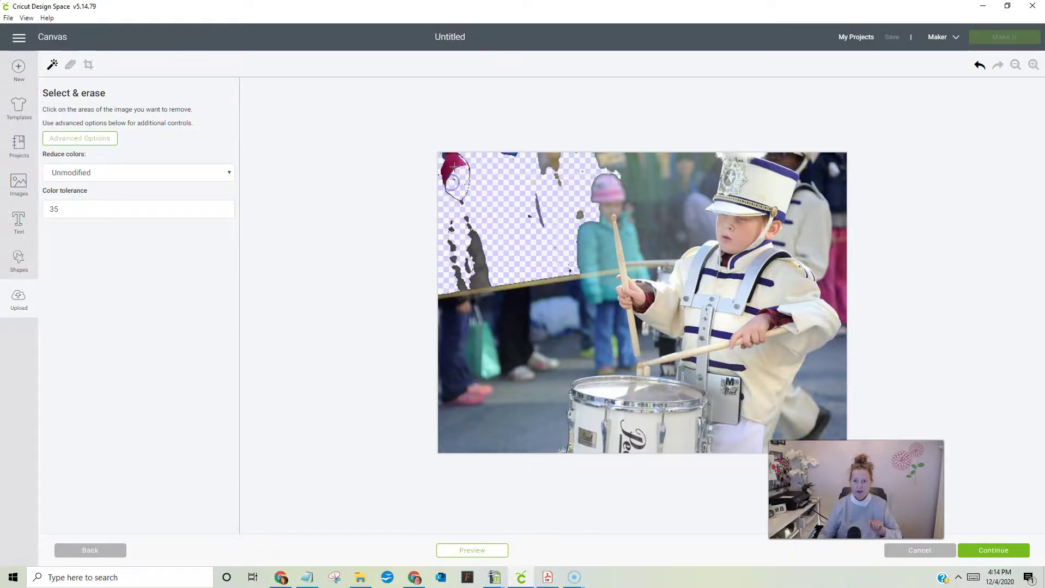
pyautogui.click(645, 215)
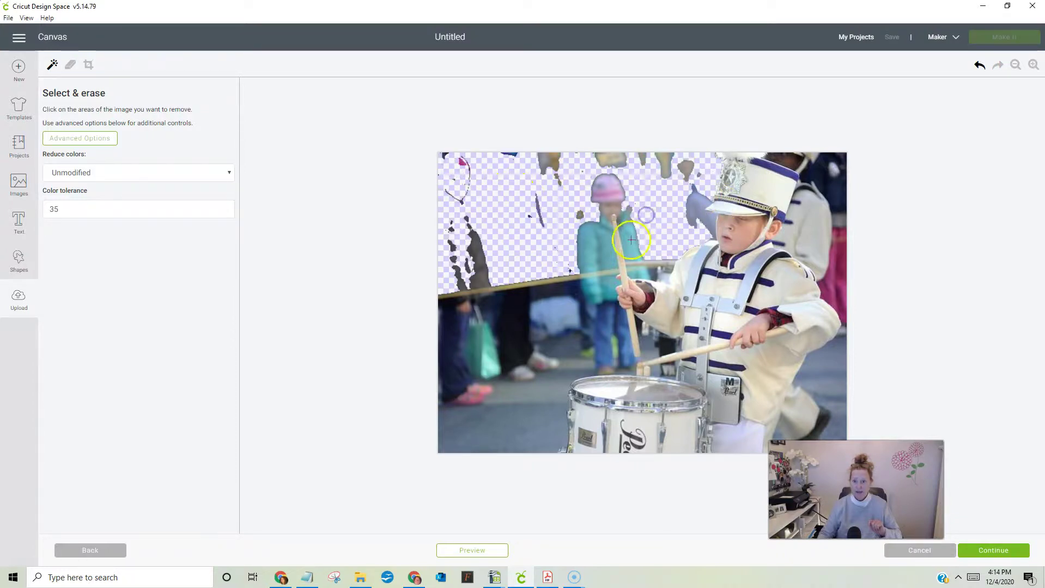
pyautogui.click(600, 243)
pyautogui.click(603, 286)
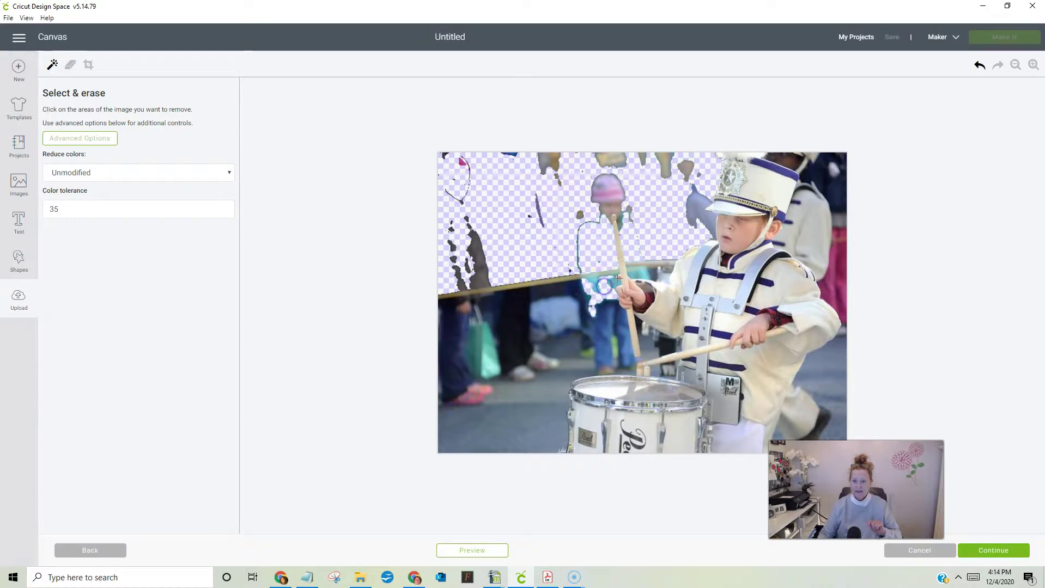
# - Erase further lower-left areas: the light blob, teal bag, dark pants and pink patches
pyautogui.click(540, 311)
pyautogui.click(488, 339)
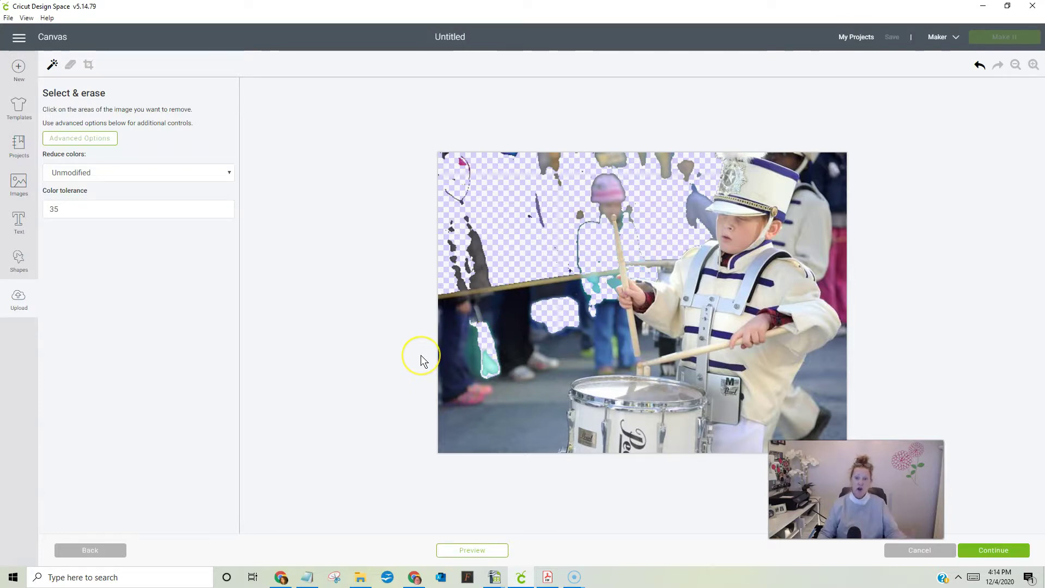
pyautogui.click(460, 346)
pyautogui.click(517, 325)
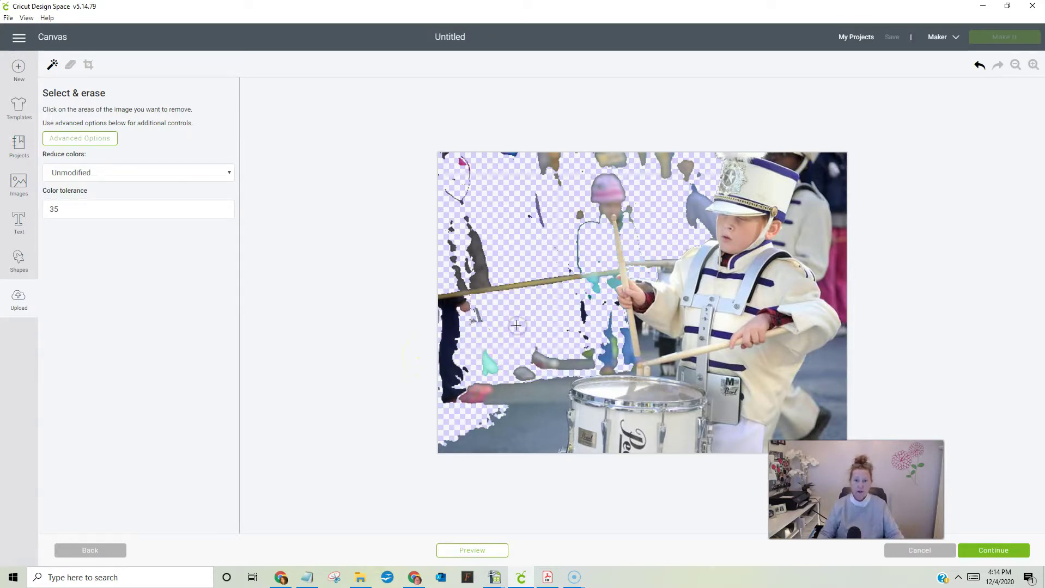
pyautogui.click(512, 334)
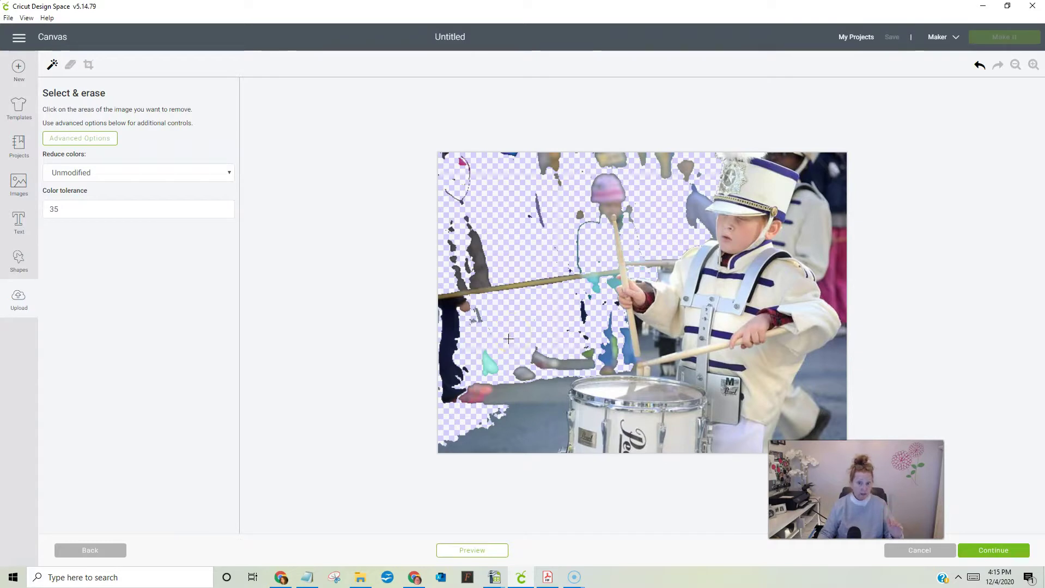
pyautogui.click(478, 397)
pyautogui.click(467, 410)
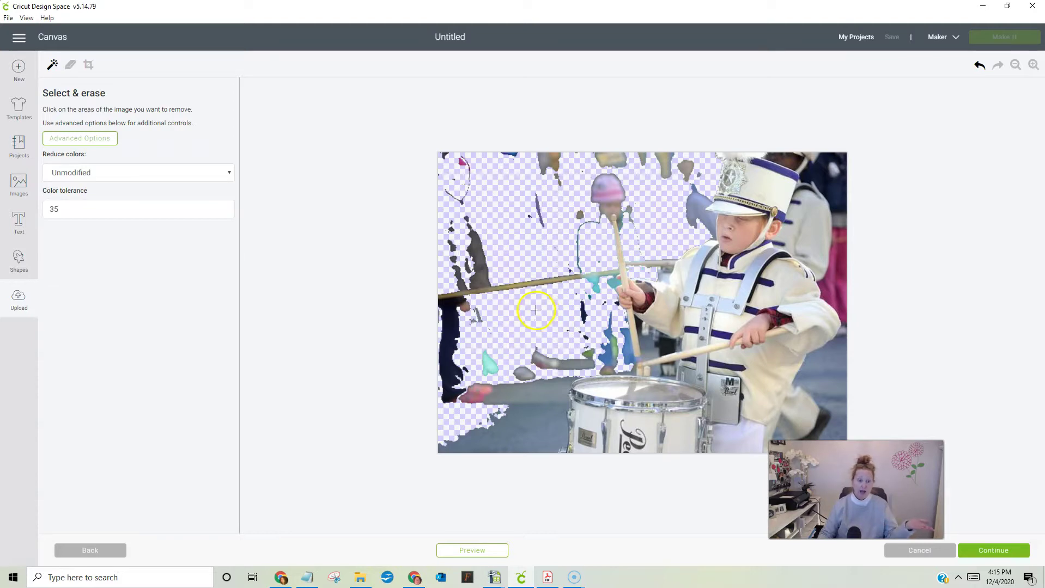
# - Cancel the erase session and pick the drummer cutout from recent uploads
pyautogui.click(919, 554)
pyautogui.click(16, 299)
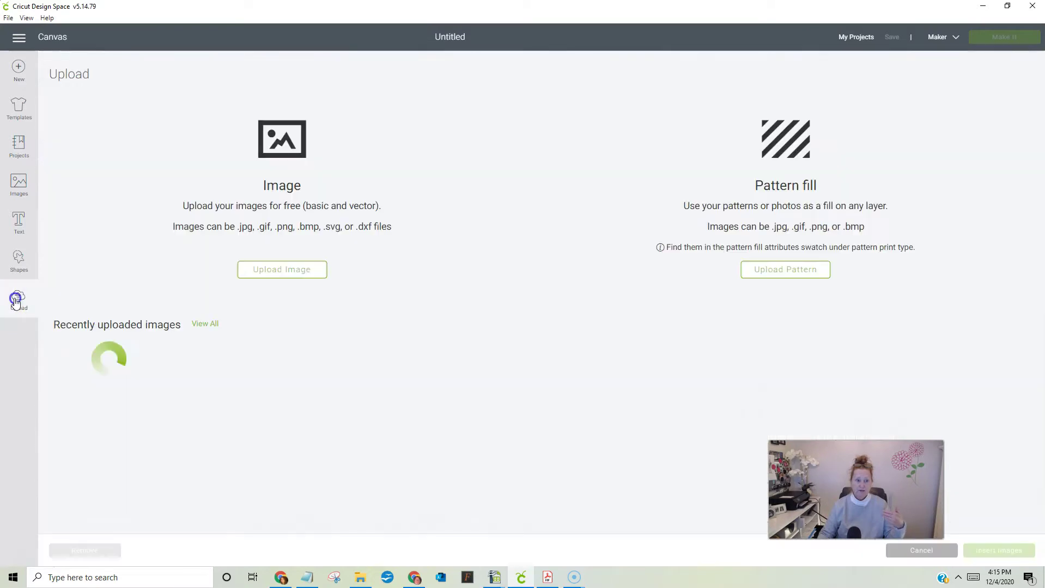
pyautogui.click(234, 410)
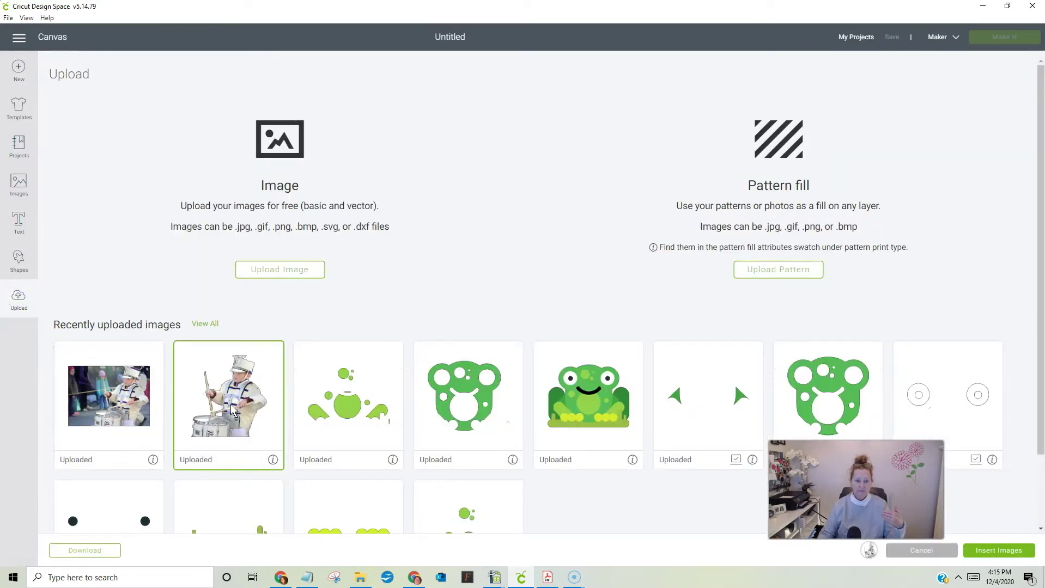
# - Insert the drummer cutout and enlarge it to 6.755 x 7.333 inches
pyautogui.click(993, 550)
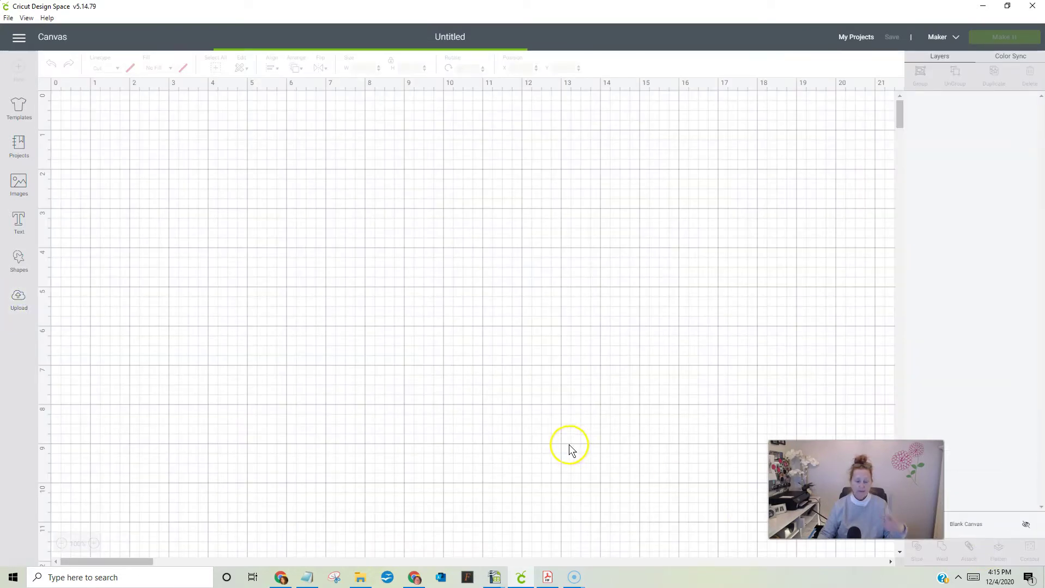
pyautogui.moveTo(249, 296); pyautogui.dragTo(401, 462)
pyautogui.moveTo(313, 412); pyautogui.dragTo(385, 408)
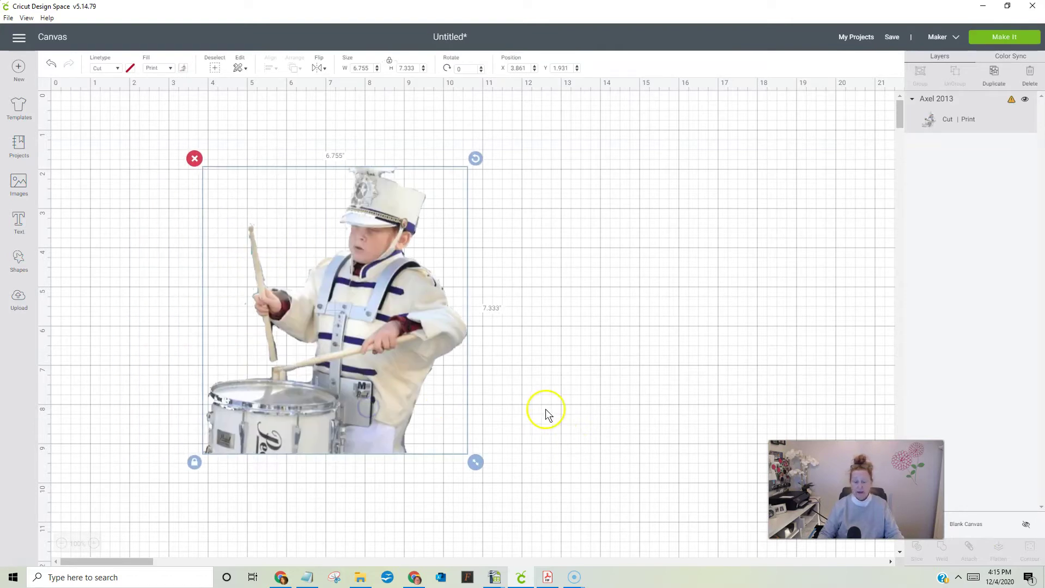